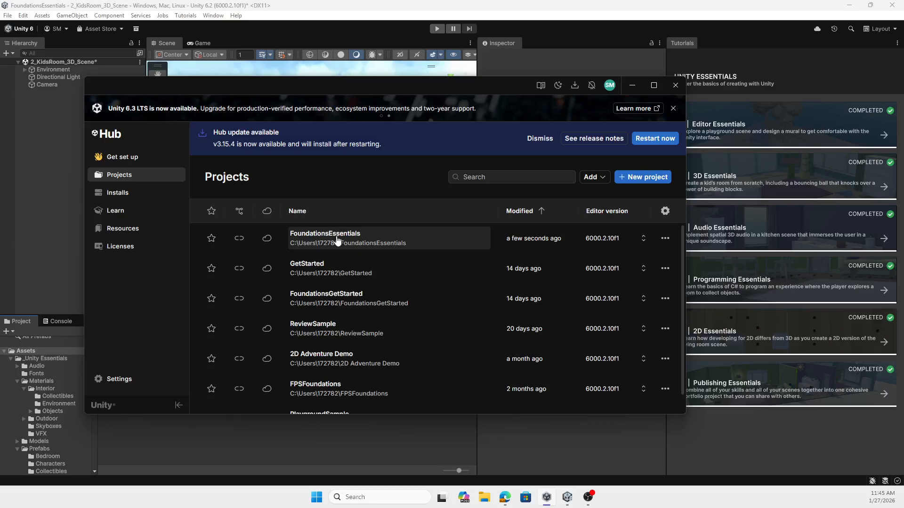
Step: Preview the Essentials Pathway template among the Learning templates for a new project, and return to the open Unity editor without creating one
left_click(643, 179)
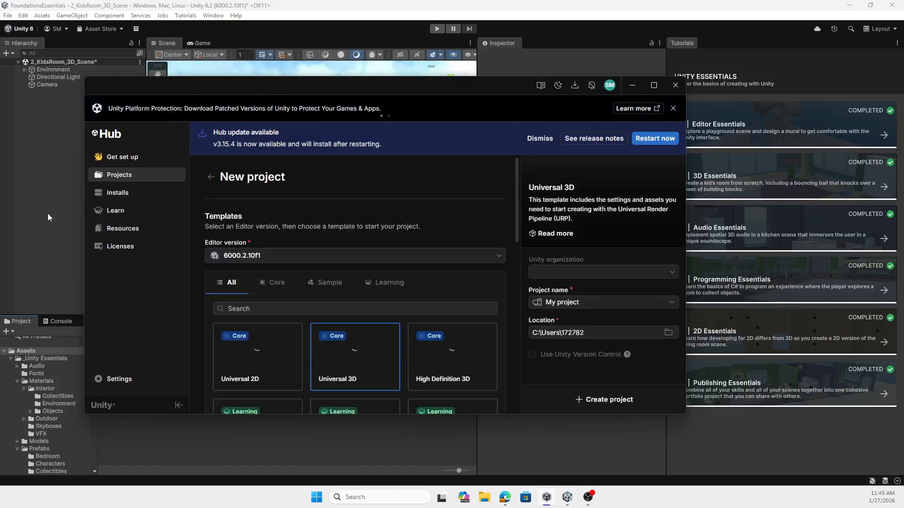
left_click(394, 282)
scroll(381, 346, "down", 3)
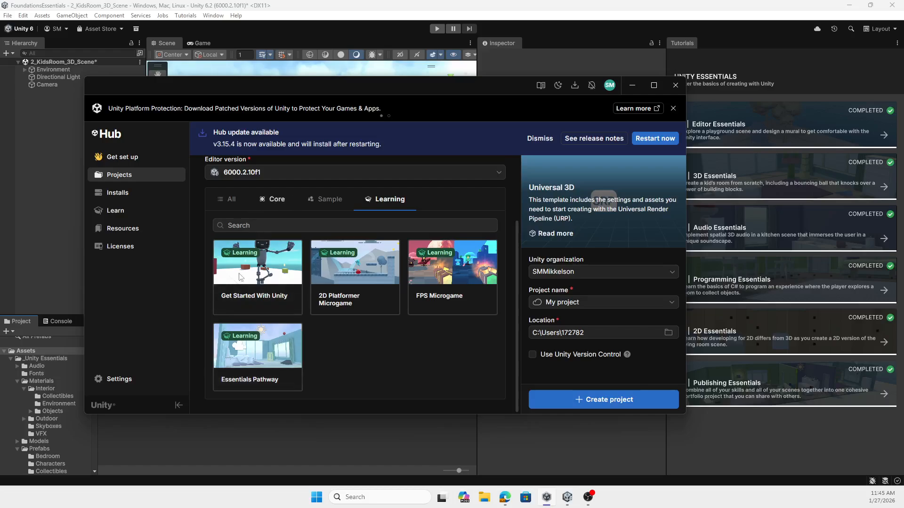
left_click(259, 352)
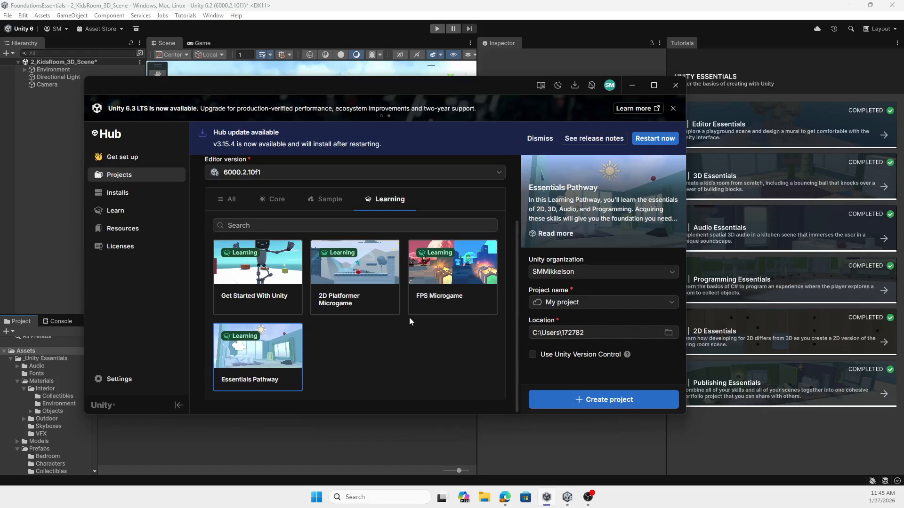
left_click(120, 176)
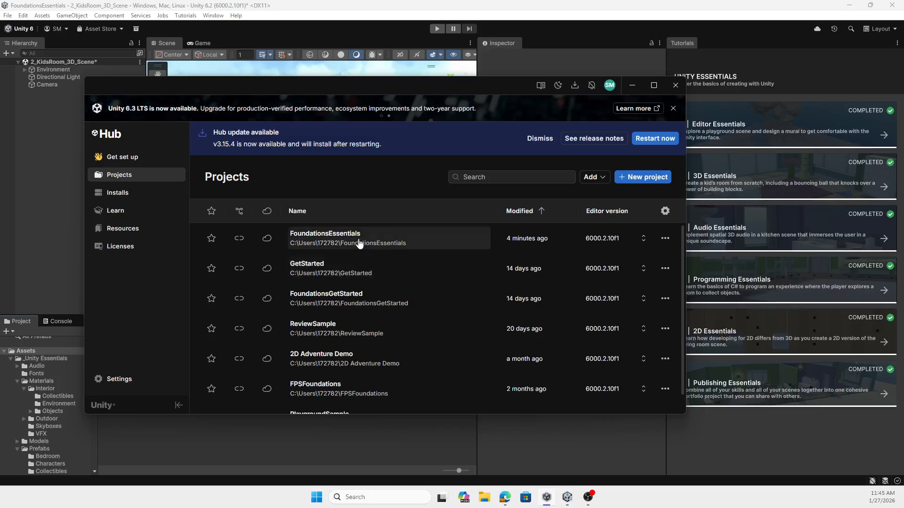
left_click(632, 85)
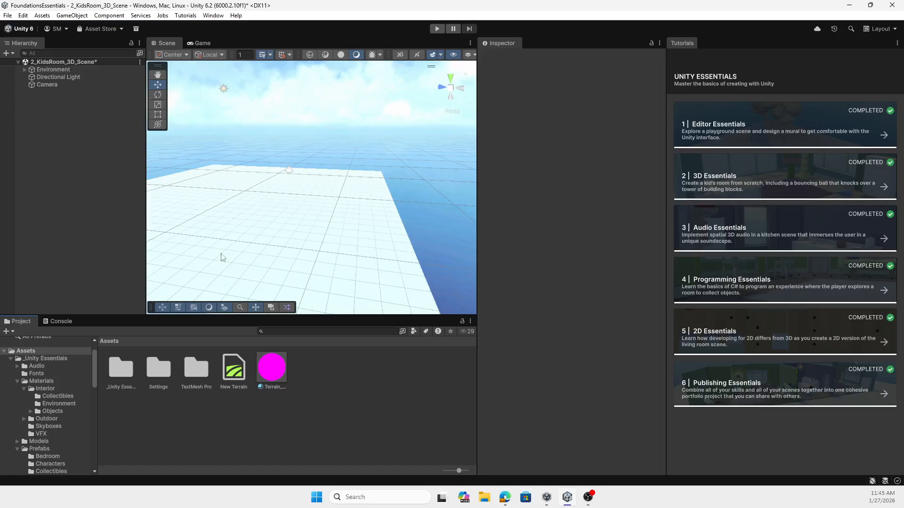
Step: Open 1_Playground_Navigation_Scene from the _Unity Essentials Scenes folder, saving the changes to 2_KidsRoom_3D_Scene, and look around the playground
double_click(113, 368)
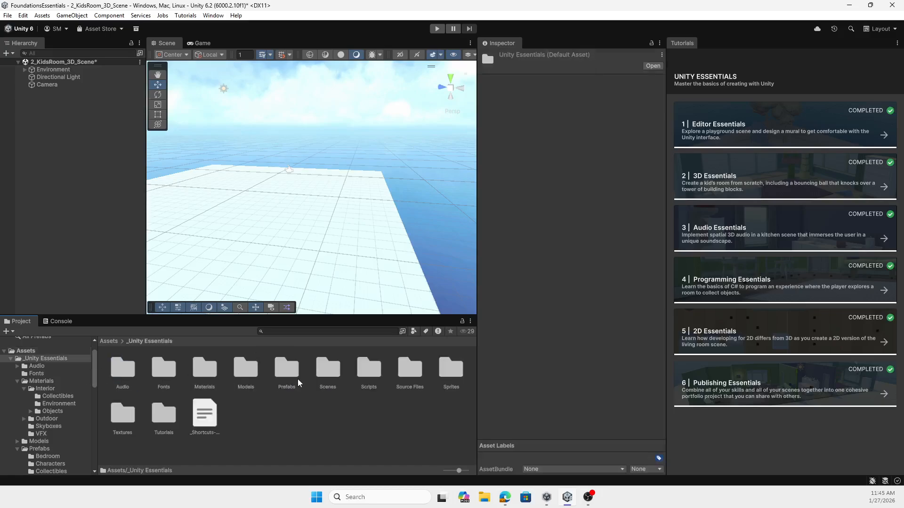
double_click(331, 370)
double_click(196, 367)
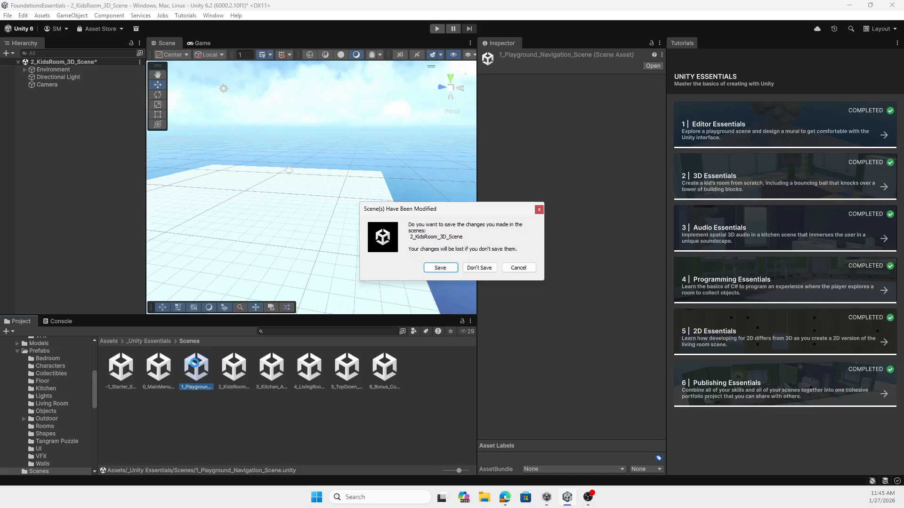
left_click(440, 267)
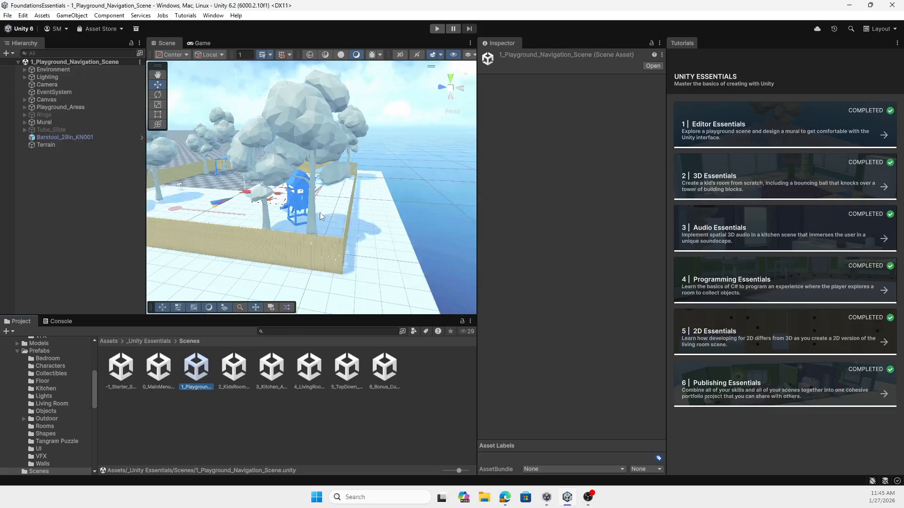
left_click_drag(233, 225, 209, 238, "alt")
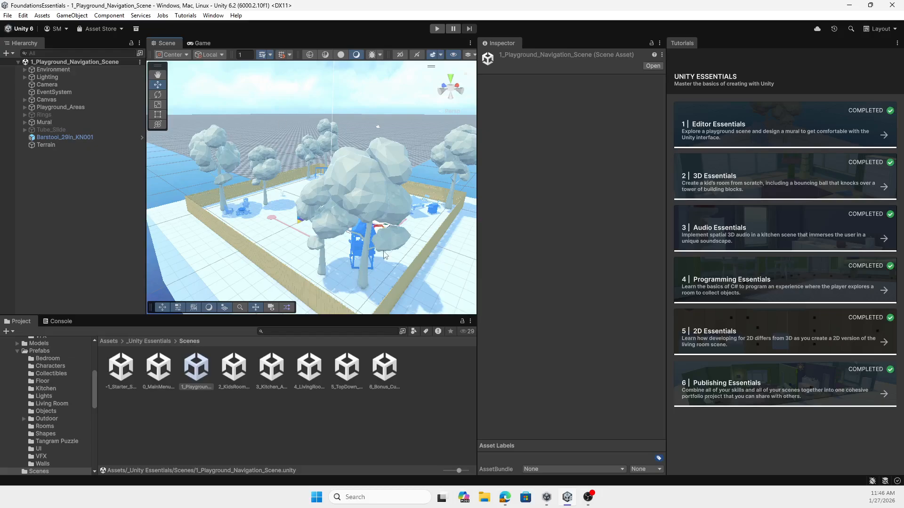
left_click_drag(385, 255, 302, 271, "alt")
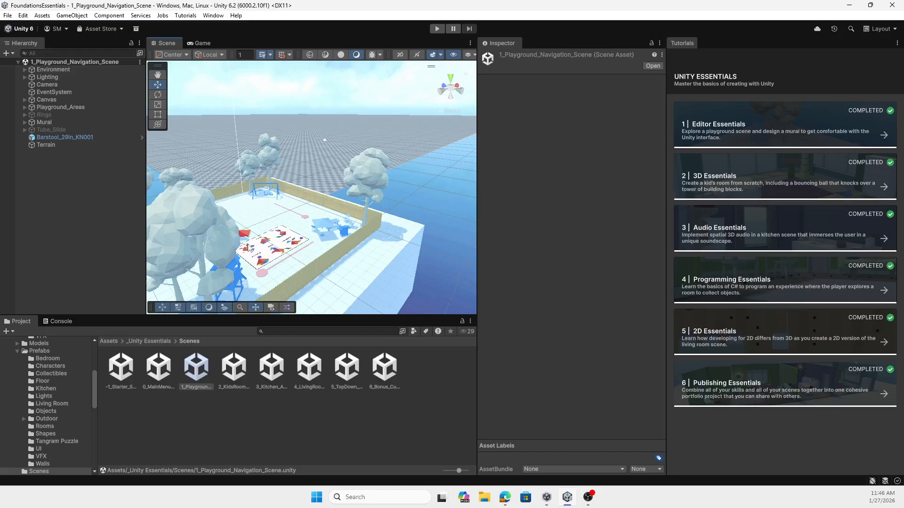
key("w")
right_click_drag(248, 244, 226, 306)
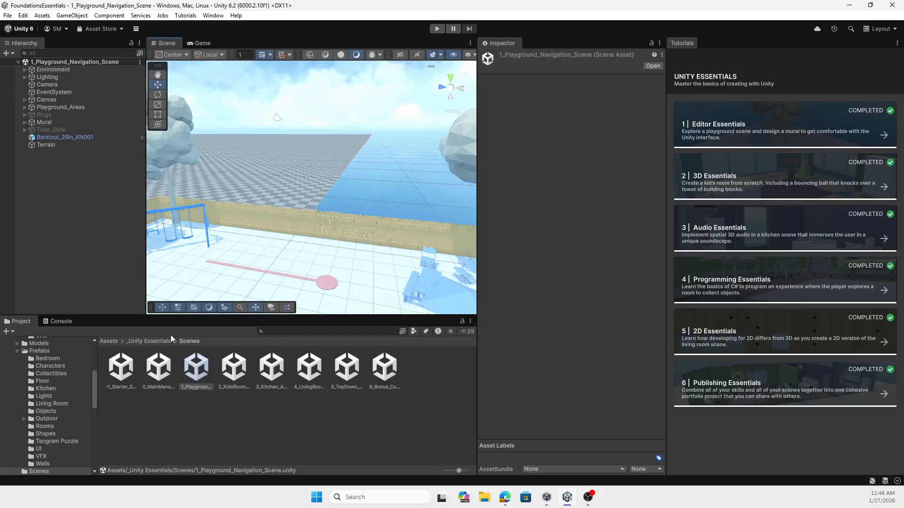
Step: Open 2_KidsRoom_3D_Scene from the _Unity Essentials Scenes folder and look over its empty platform
left_click(112, 341)
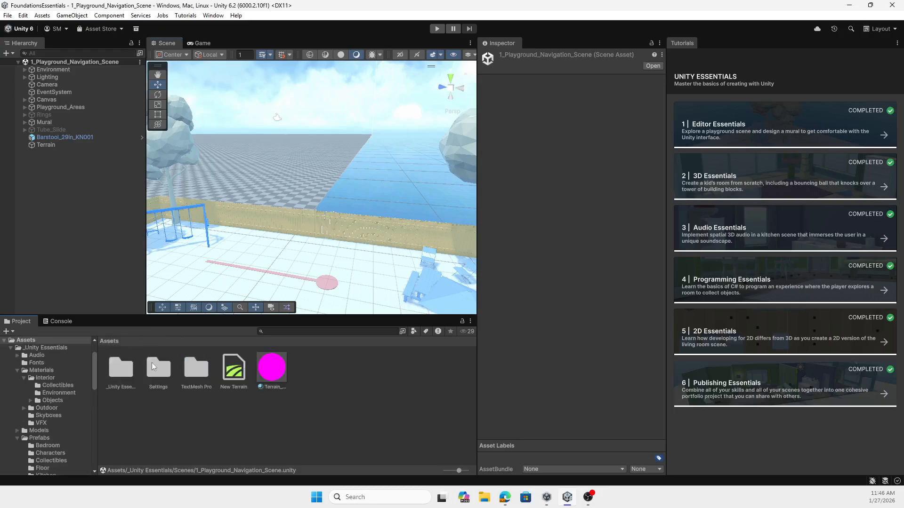
double_click(120, 368)
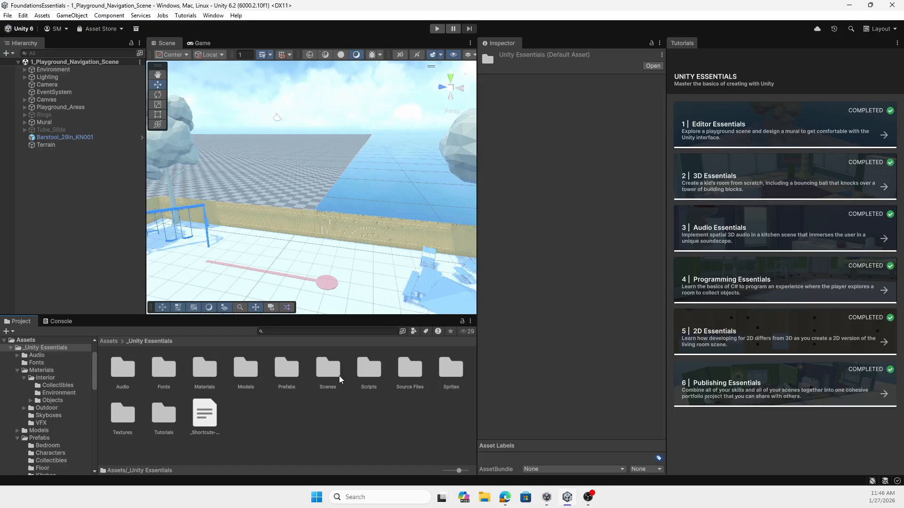
double_click(327, 371)
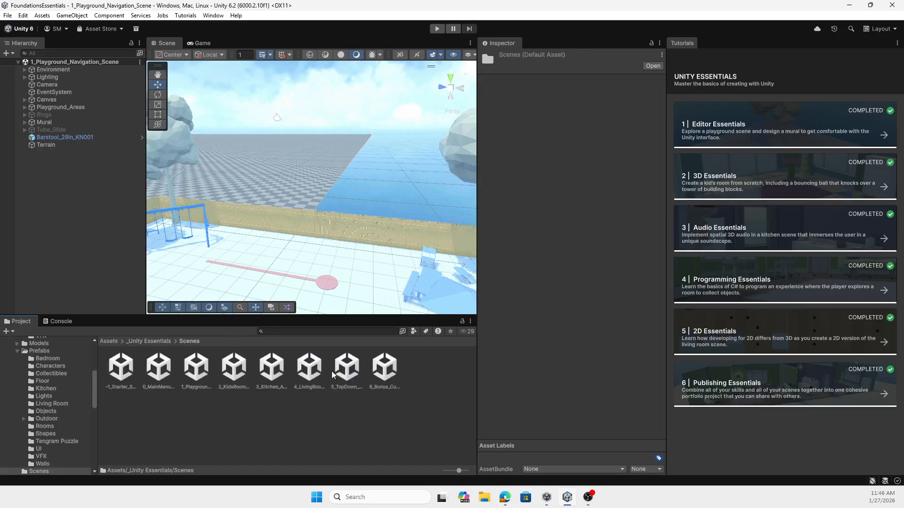
left_click(233, 375)
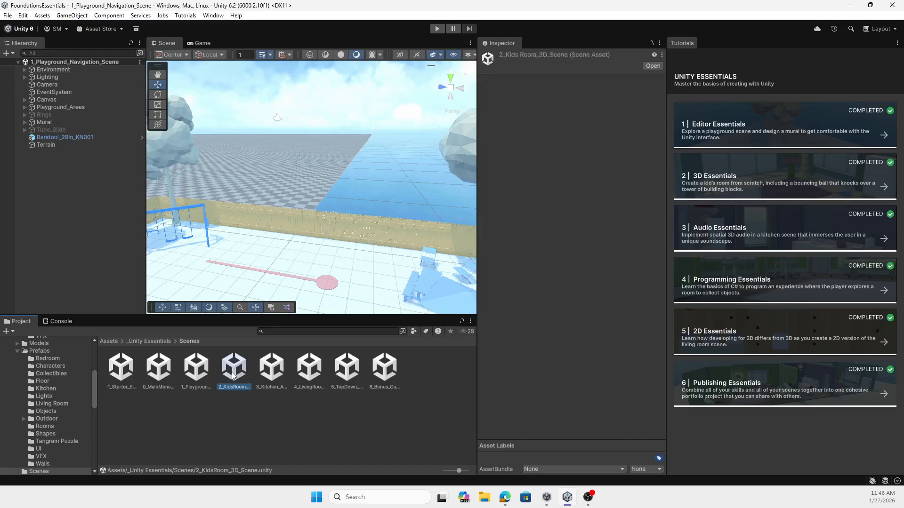
left_click(221, 421)
double_click(234, 369)
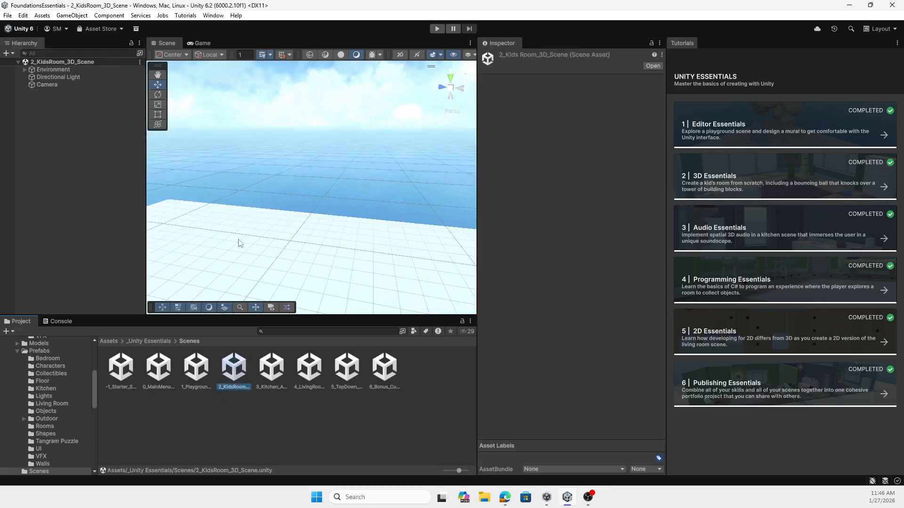
scroll(262, 210, "down", 5)
right_click_drag(362, 222, 291, 221)
middle_click_drag(369, 228, 316, 238)
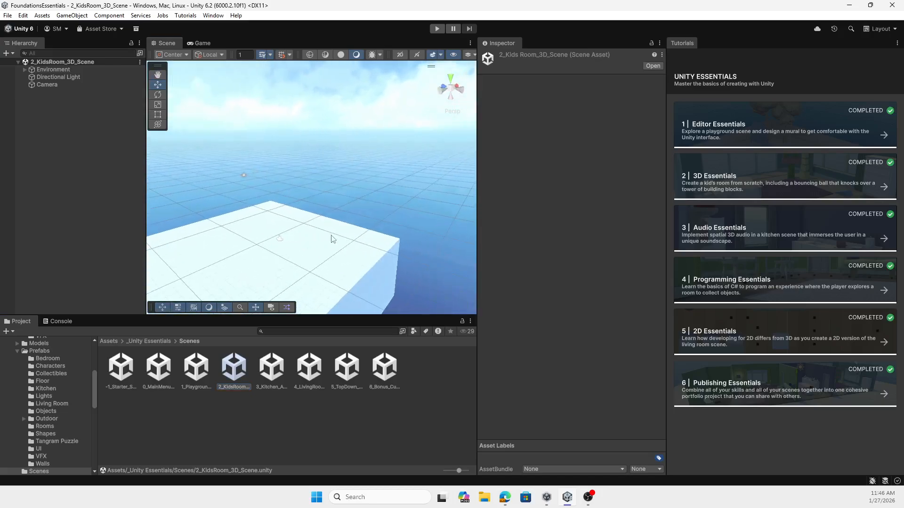
right_click_drag(331, 238, 295, 254)
middle_click_drag(382, 238, 343, 236)
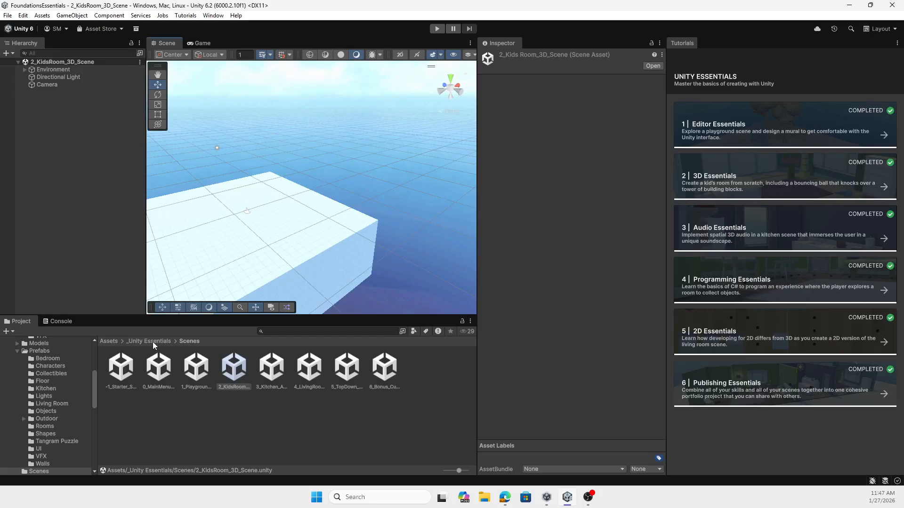
Step: Place the 01_Bedroom prefab from the Prefabs Rooms folder onto the platform and frame the room from its open side
left_click(107, 342)
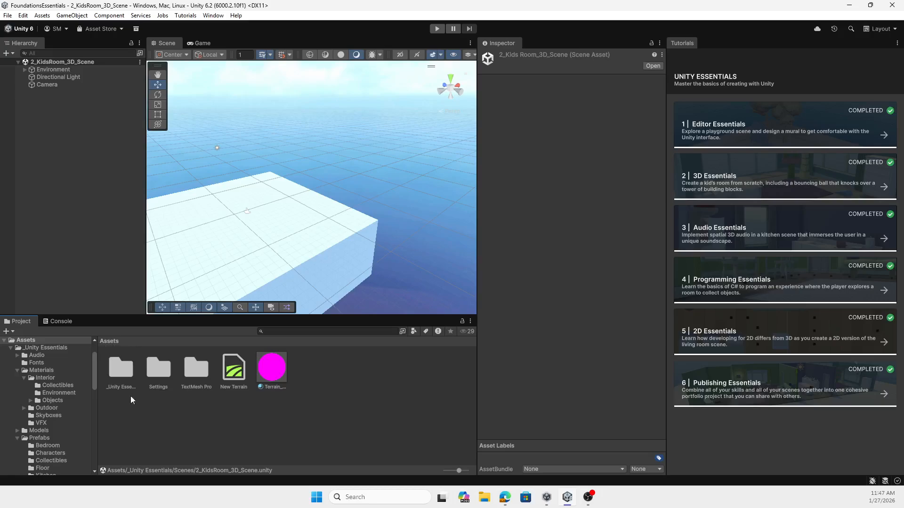
double_click(120, 369)
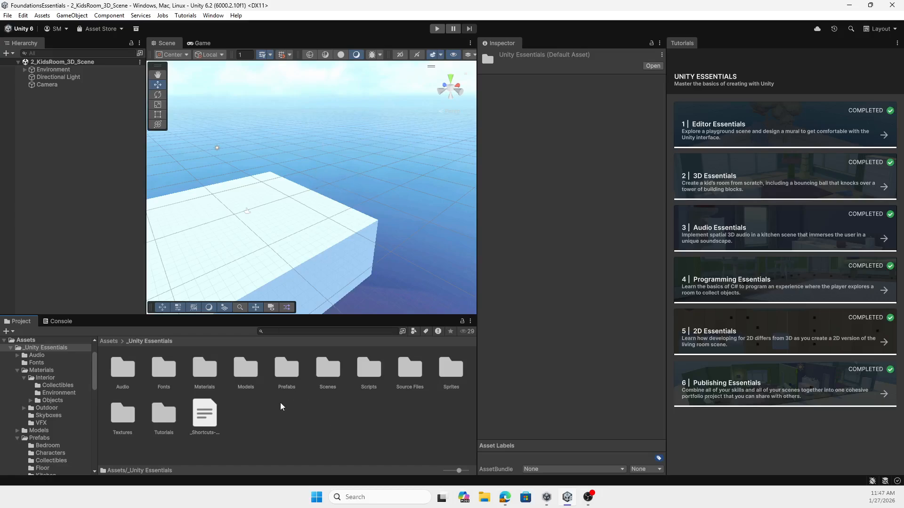
double_click(288, 372)
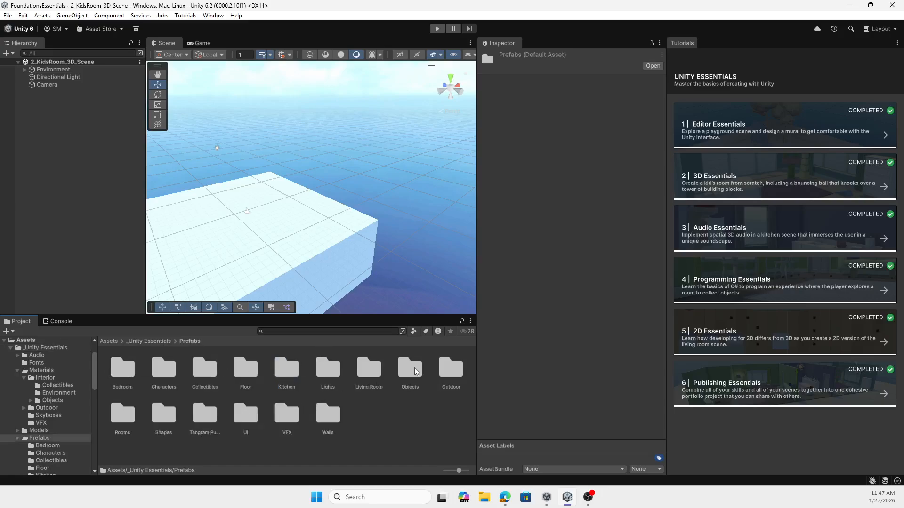
double_click(122, 413)
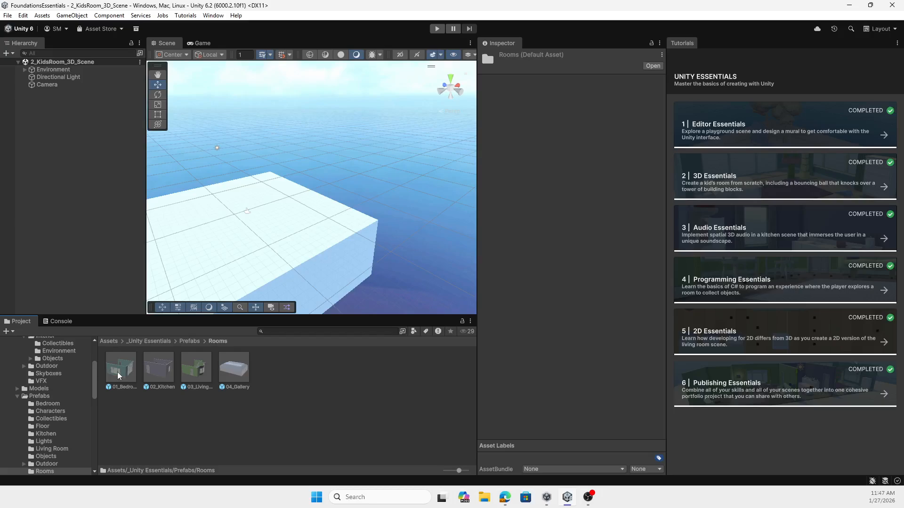
left_click_drag(120, 375, 236, 247)
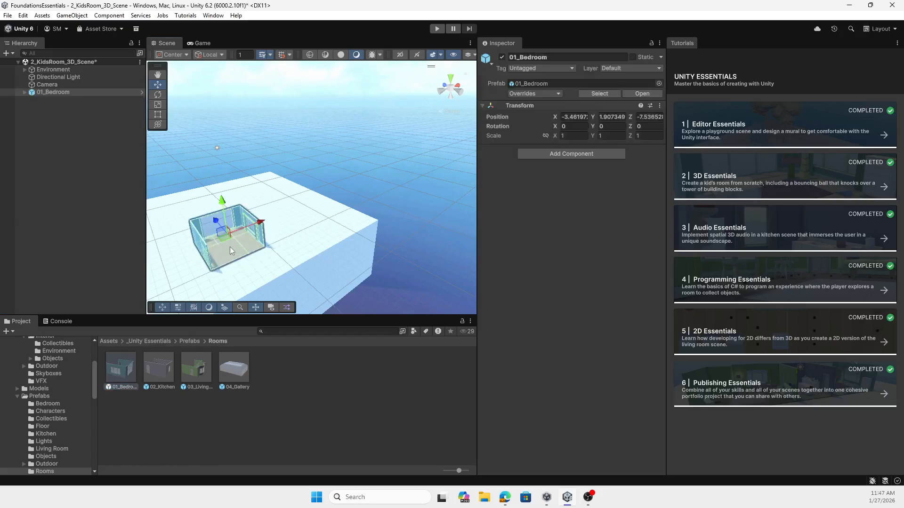
key("f")
right_click_drag(346, 230, 265, 239)
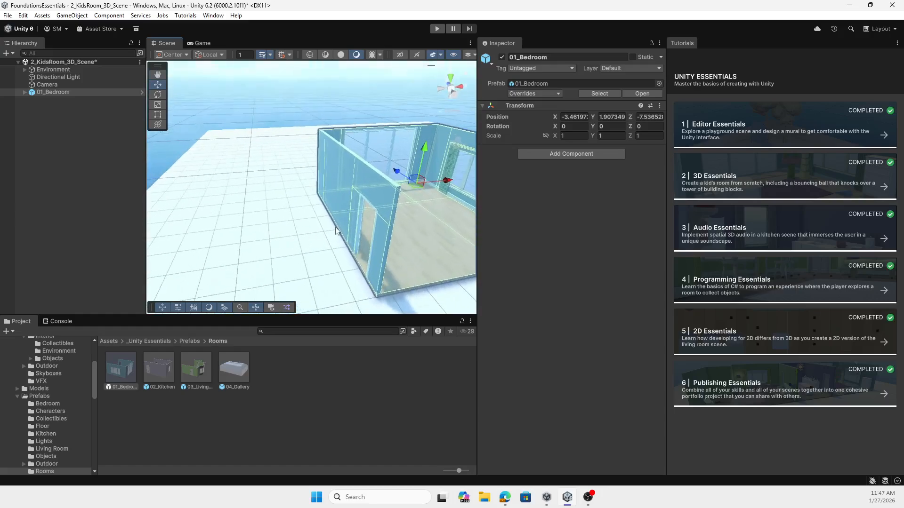
middle_click_drag(336, 228, 218, 235)
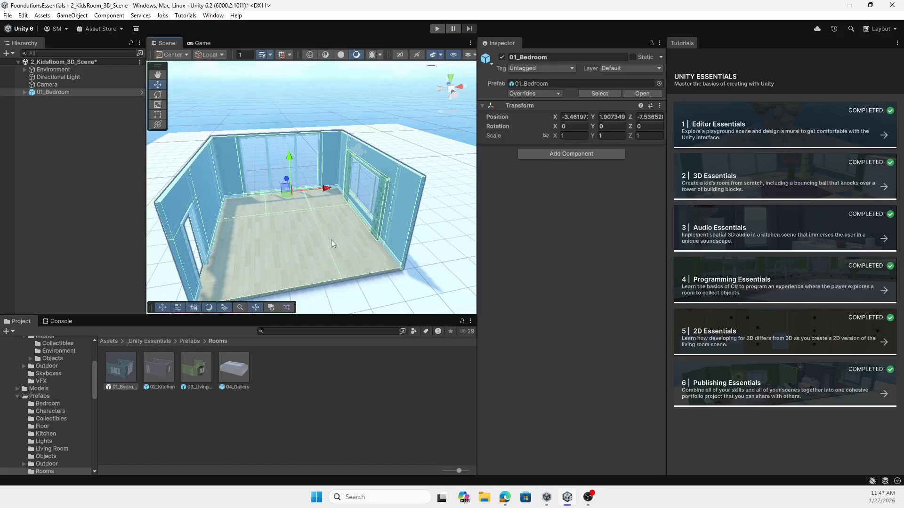
Step: Add the Bed_Full_BR001 prefab from the Bedroom prefabs to the room and rotate it to about 186° around Y
left_click(193, 341)
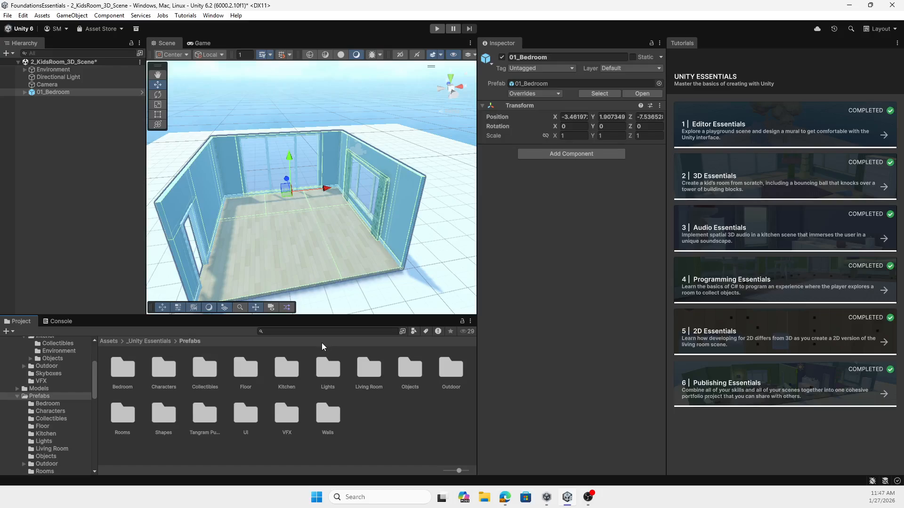
double_click(127, 372)
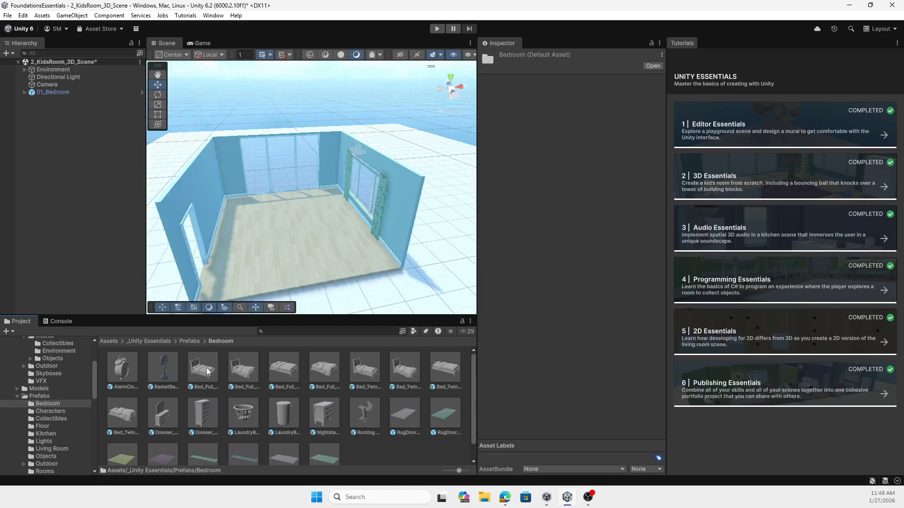
left_click_drag(208, 370, 50, 191)
left_click(157, 94)
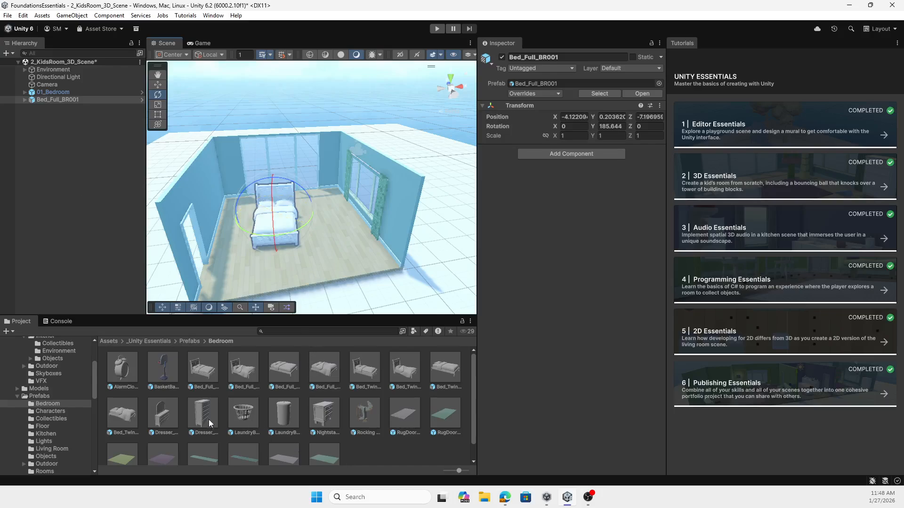
Step: Add the Dresser_55in_BR001 prefab against the room's back wall, in the corner beside the curtained window
left_click_drag(208, 419, 339, 245)
left_click_drag(339, 236, 281, 209)
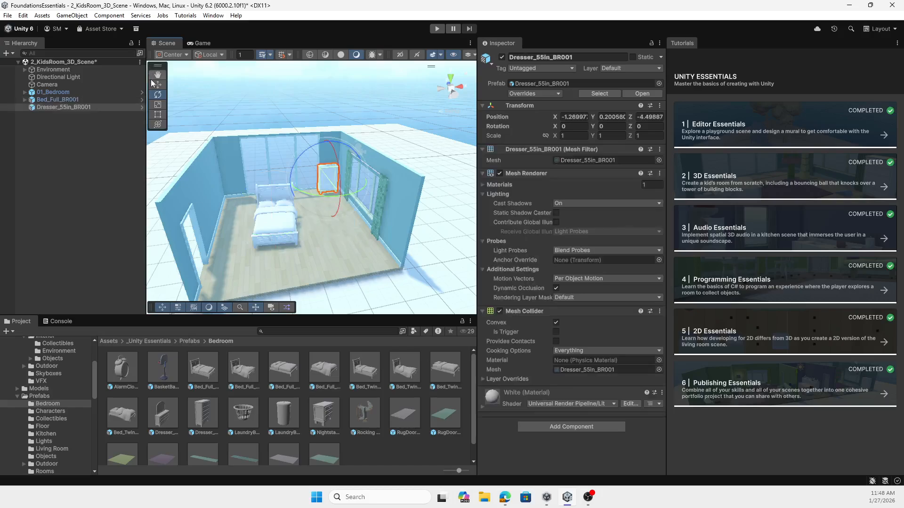
Step: Move the bed to about X -4.97, Z -5.29 near the back wall and rotate it to about 180° around Y
key("w")
left_click(278, 223)
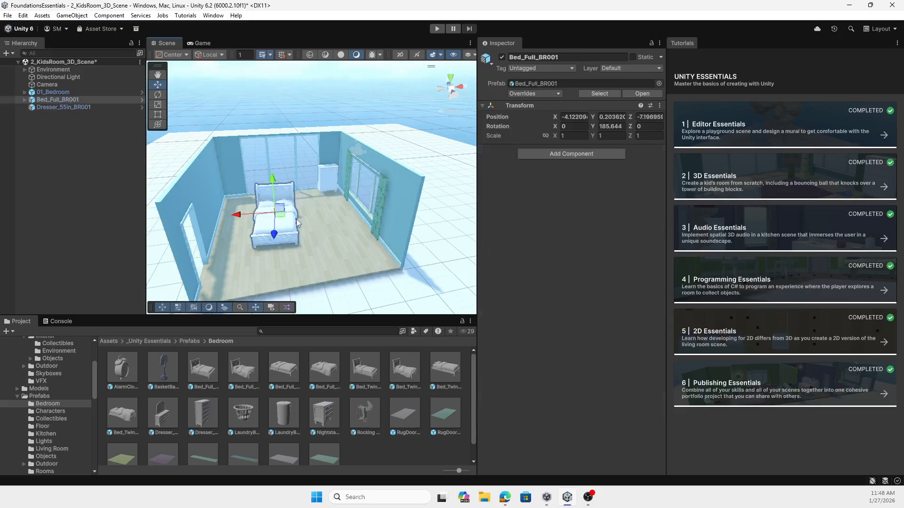
left_click_drag(276, 226, 248, 215)
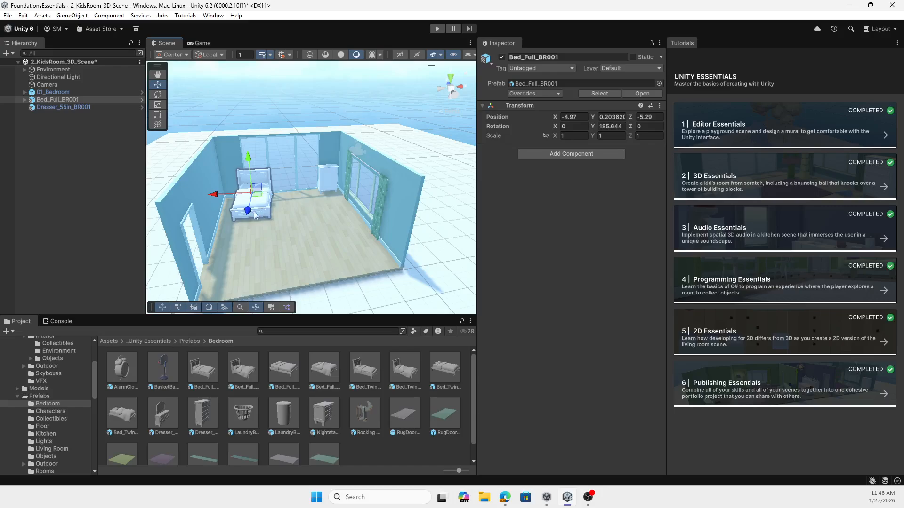
left_click(158, 94)
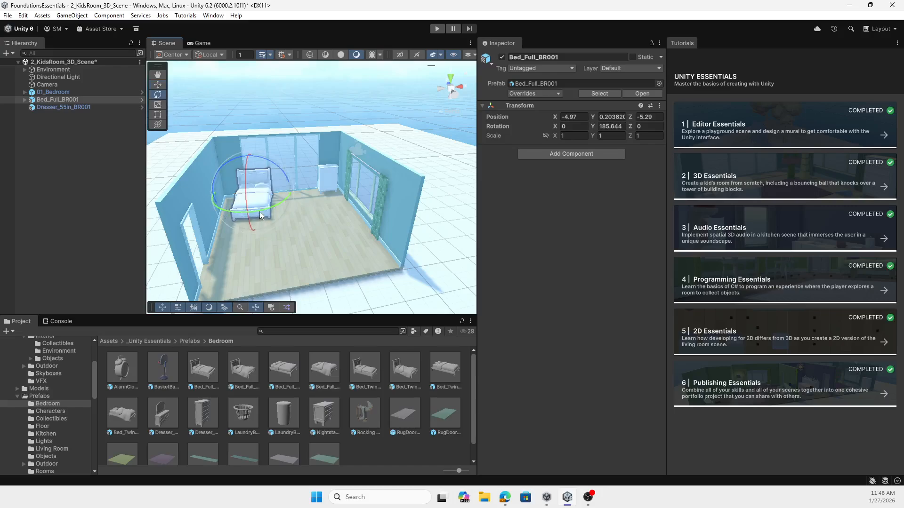
left_click_drag(264, 212, 269, 211)
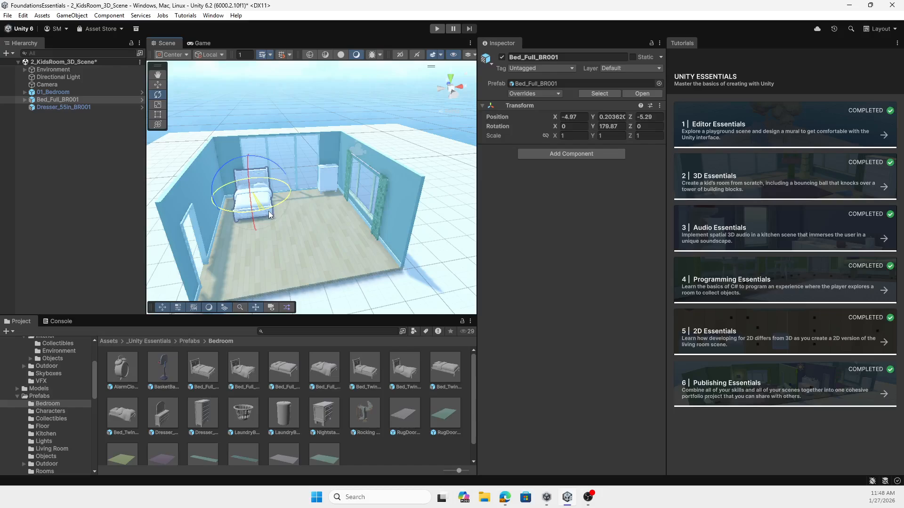
Step: Rotate the dresser to about 182° around Y and browse to the rug prefabs in the Bedroom folder
left_click(329, 178)
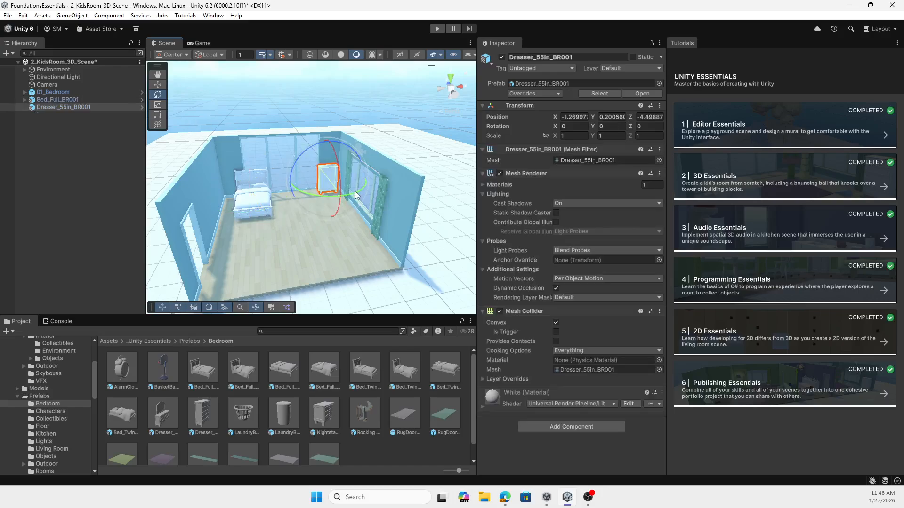
left_click_drag(356, 195, 165, 208)
scroll(322, 273, "down", 2)
scroll(168, 438, "down", 1)
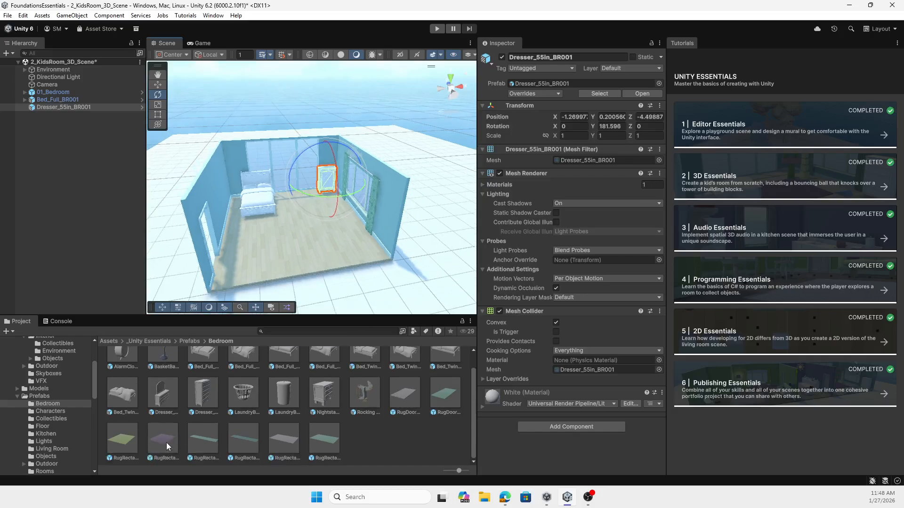
Step: Add the RugRectangleLarge_Purple prefab to the middle of the bedroom floor and place the Dresser_36in_BR001 prefab on top of it
left_click_drag(166, 442, 302, 241)
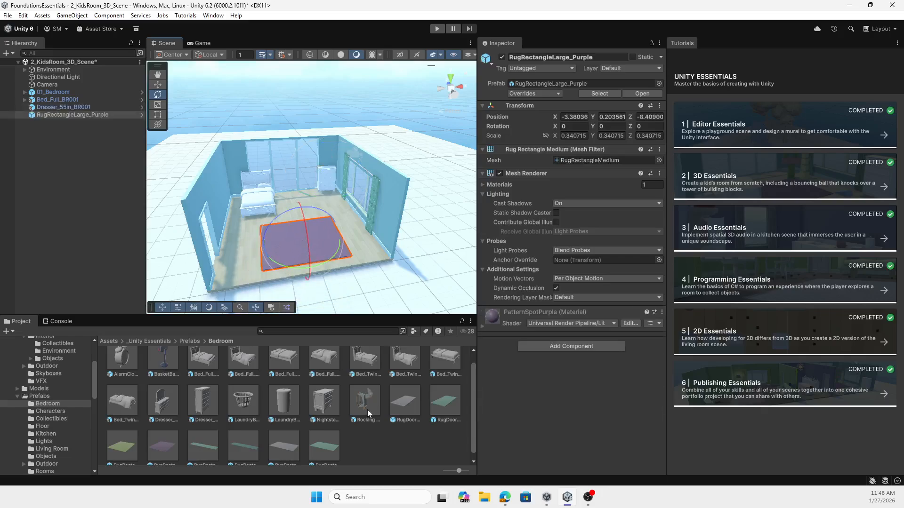
left_click(165, 408)
left_click_drag(166, 408, 307, 258)
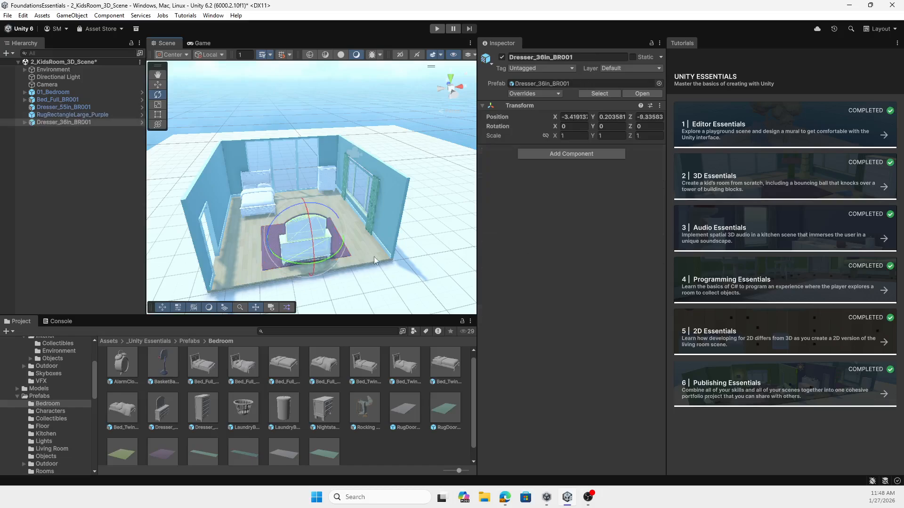
left_click(428, 253)
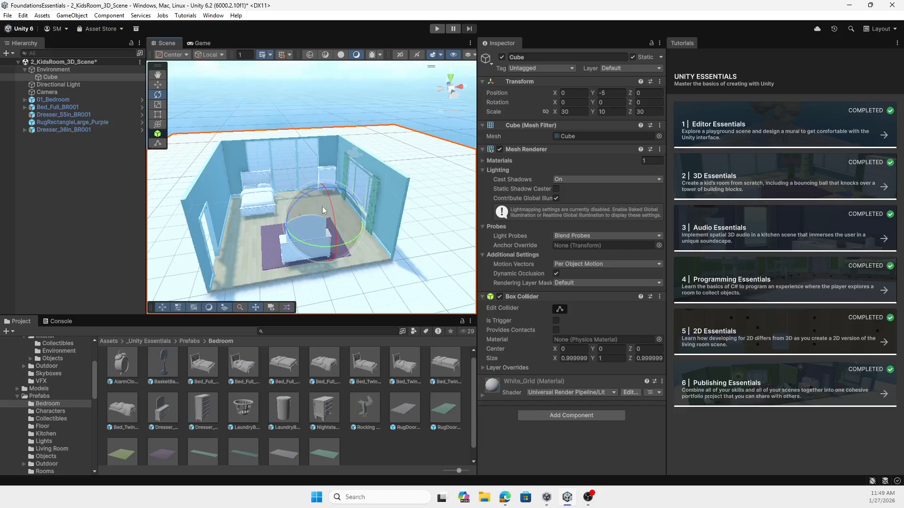
Step: Frame the rug, the two dressers, the 01_Bedroom room and the bed one after another in the Scene view
double_click(62, 122)
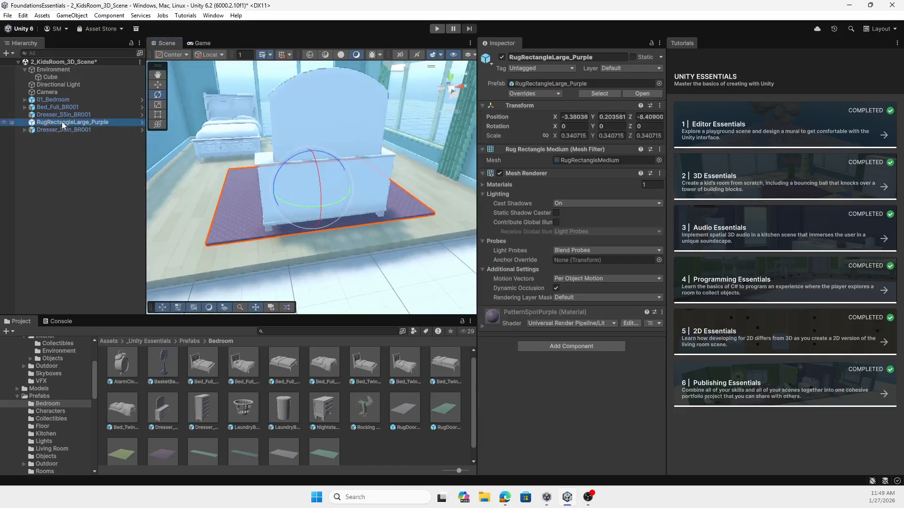
double_click(68, 129)
double_click(61, 114)
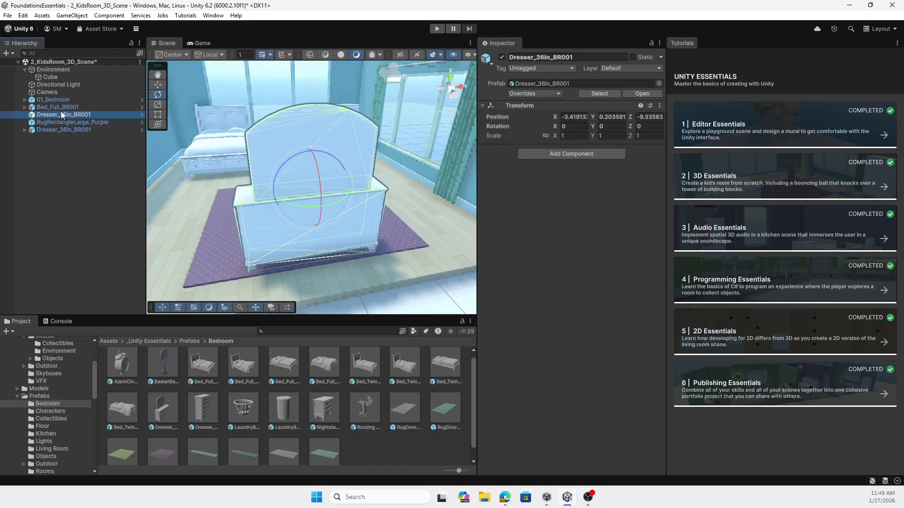
double_click(59, 100)
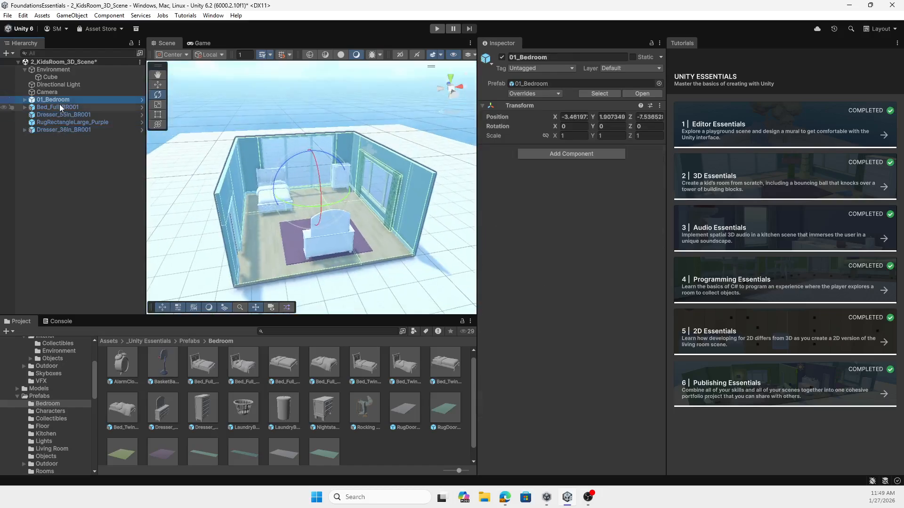
double_click(59, 107)
scroll(380, 271, "down", 8)
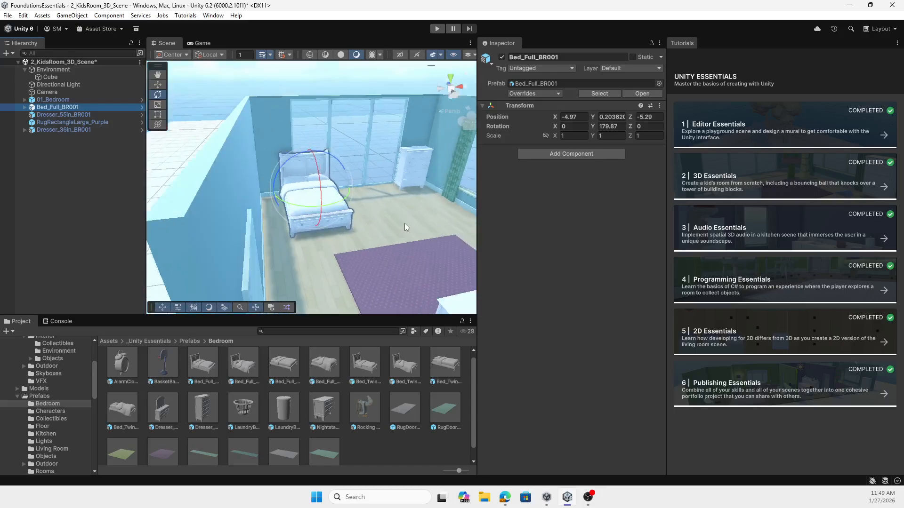
Step: Create a new material in the _Unity Essentials folder, keeping its default name
left_click(191, 340)
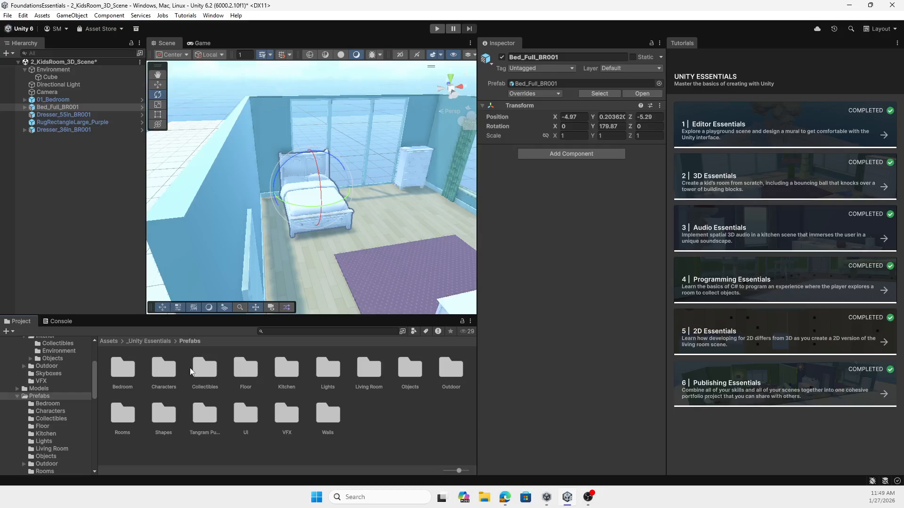
left_click(156, 341)
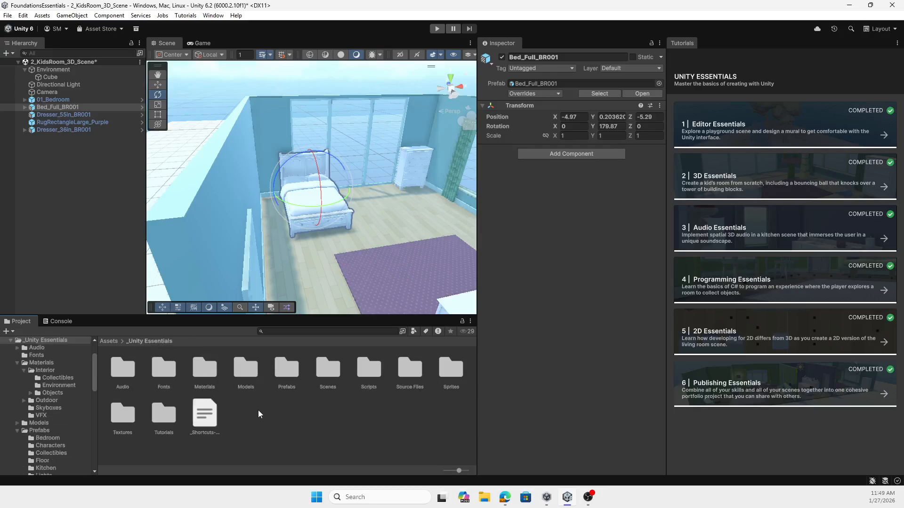
right_click(275, 415)
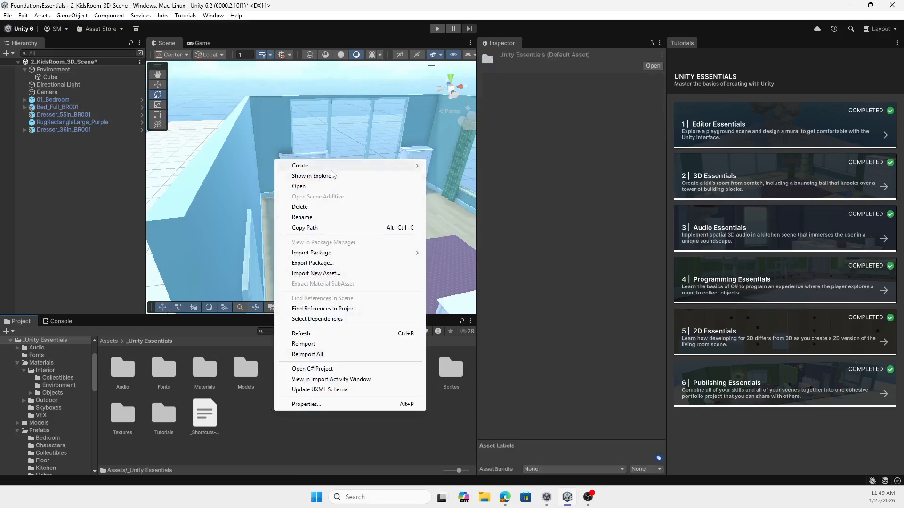
mouse_move(331, 169)
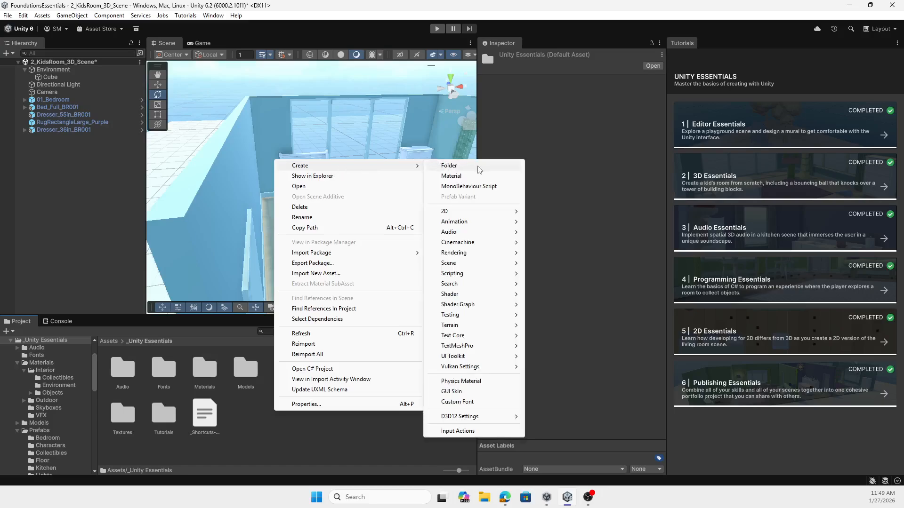
left_click(450, 175)
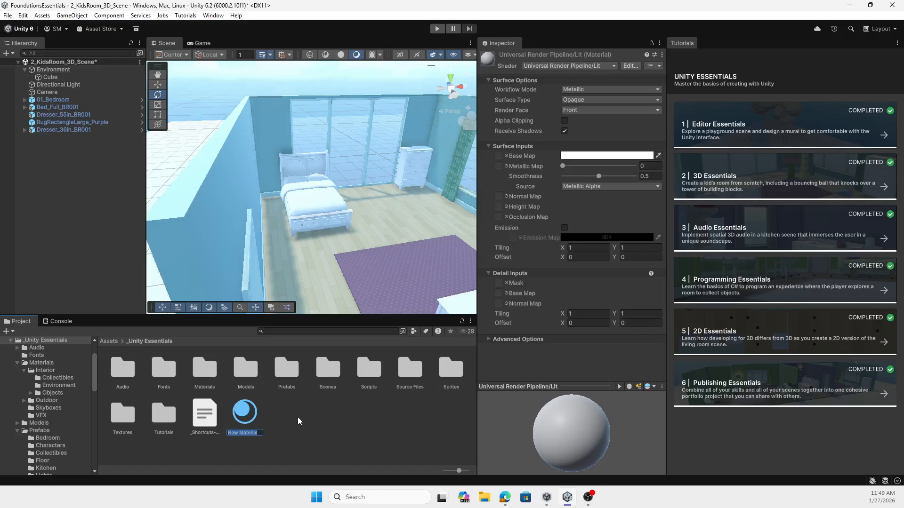
Step: Set the new material's base map color to dark red 961D1D and apply it to the bedroom wall with the doorway
left_click(606, 159)
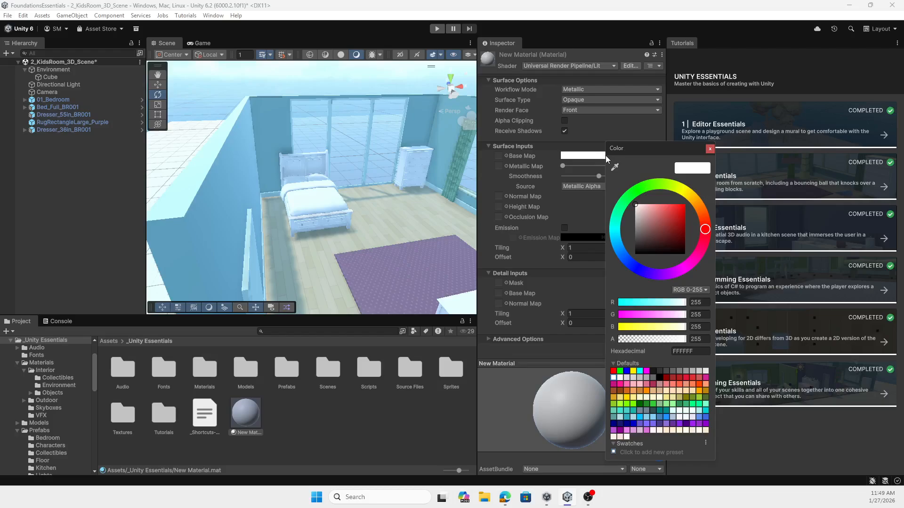
left_click(675, 225)
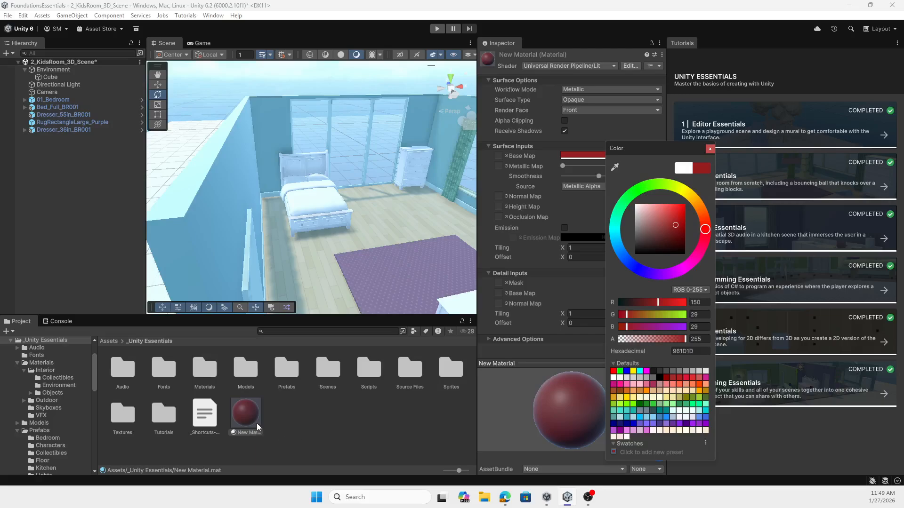
left_click_drag(234, 413, 210, 272)
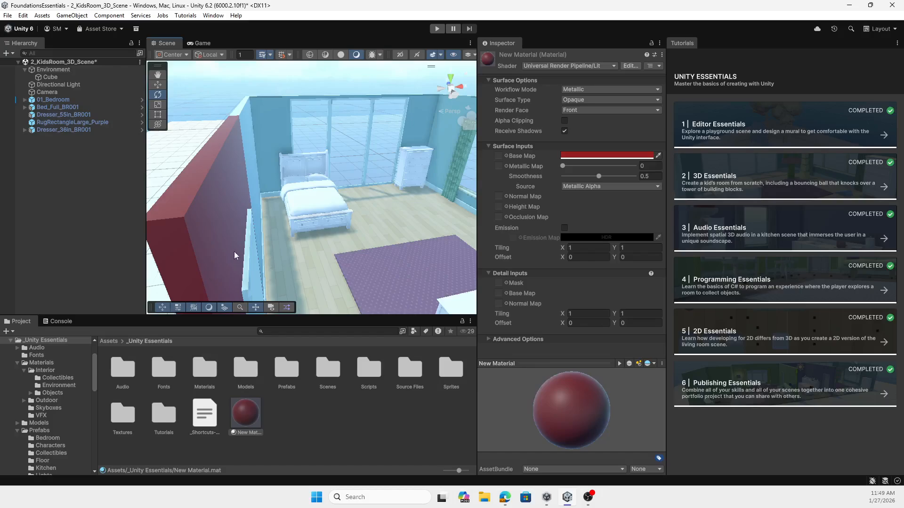
scroll(412, 225, "down", 3)
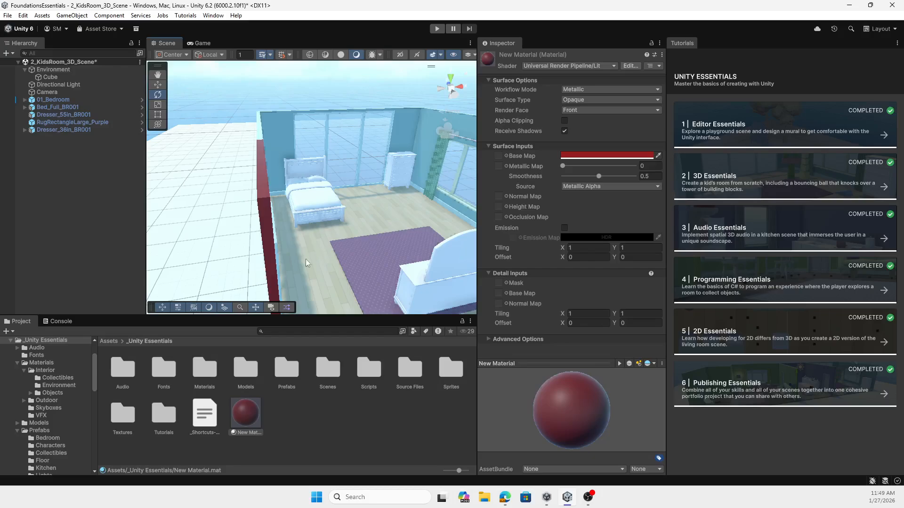
left_click_drag(377, 253, 329, 249)
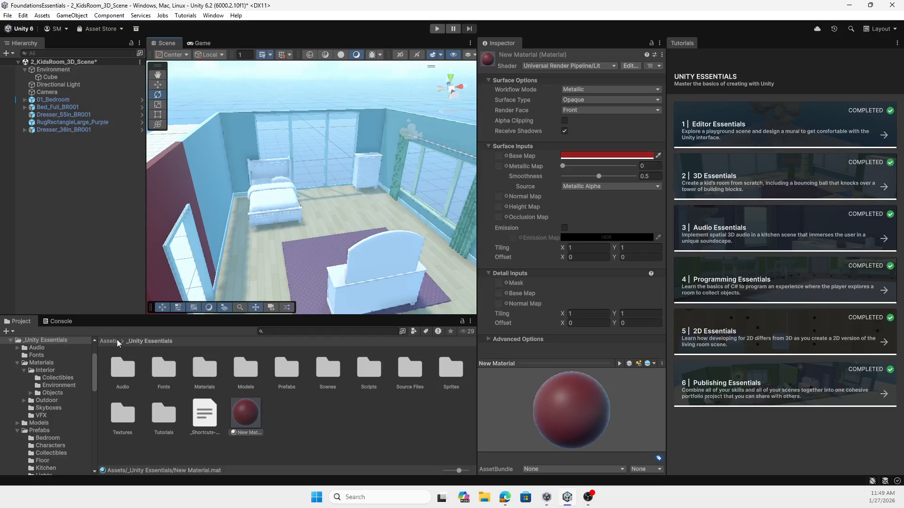
Step: Apply the SkyCloudy material from the Materials Skyboxes folder as the scene's sky
double_click(204, 372)
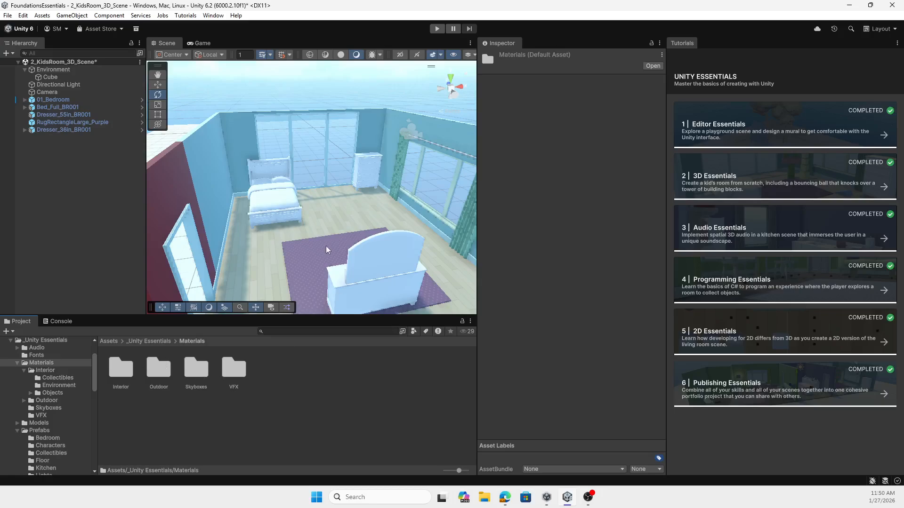
scroll(326, 249, "down", 5)
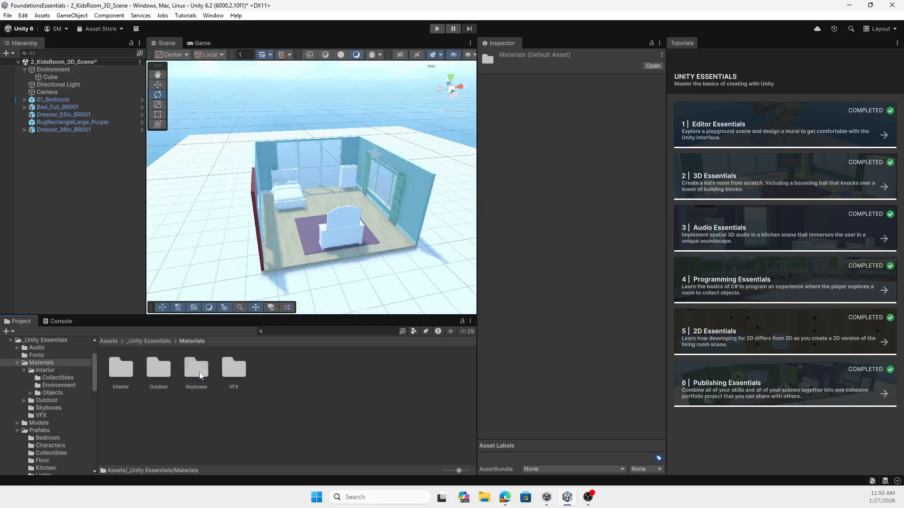
double_click(196, 369)
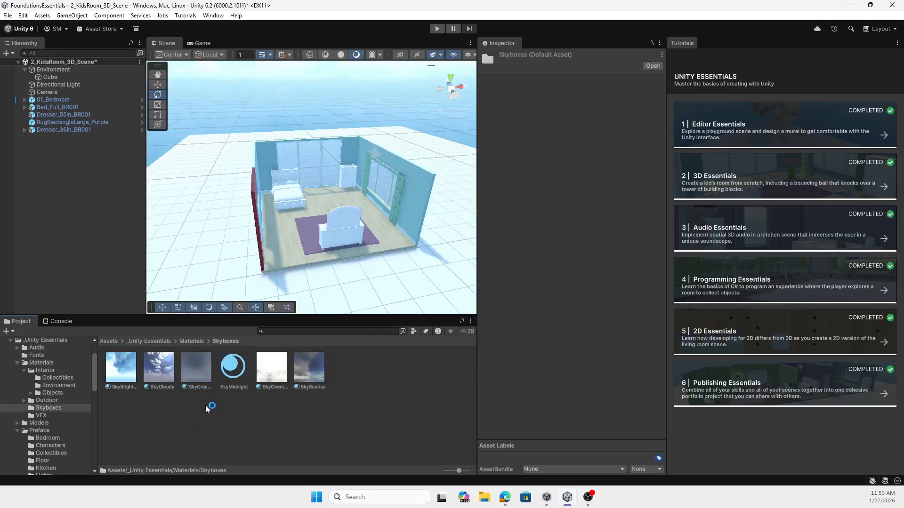
left_click_drag(159, 367, 274, 92)
scroll(419, 186, "down", 5)
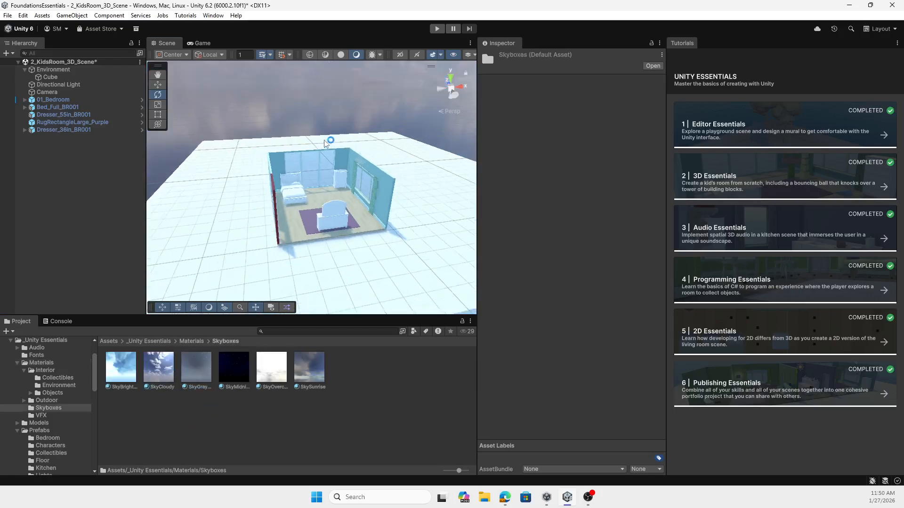
right_click_drag(419, 186, 343, 143)
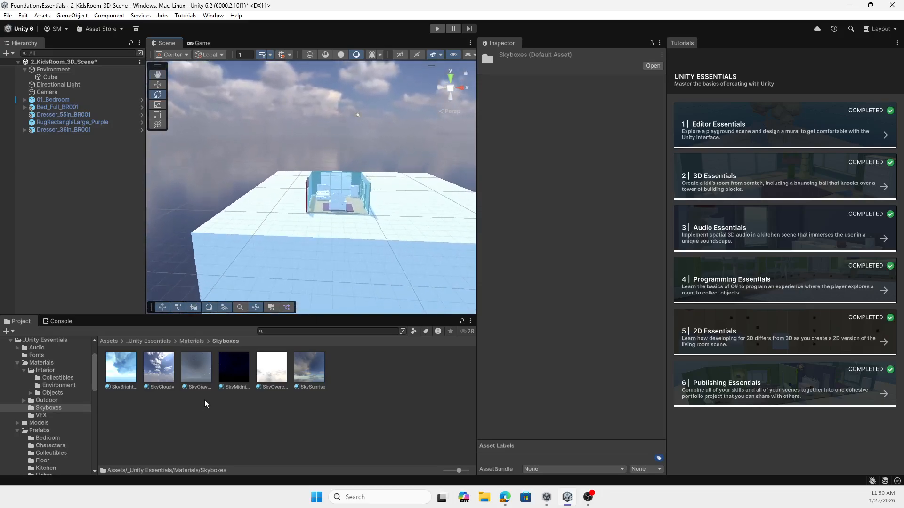
Step: Find the yellow-green striped pattern material in the Interior Environment materials folder and apply it to the ground around the room
left_click(192, 341)
double_click(121, 369)
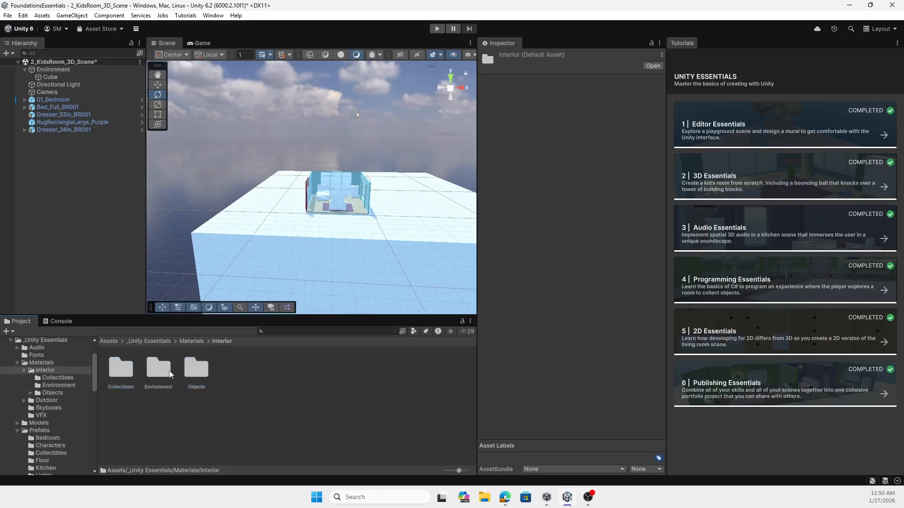
double_click(196, 367)
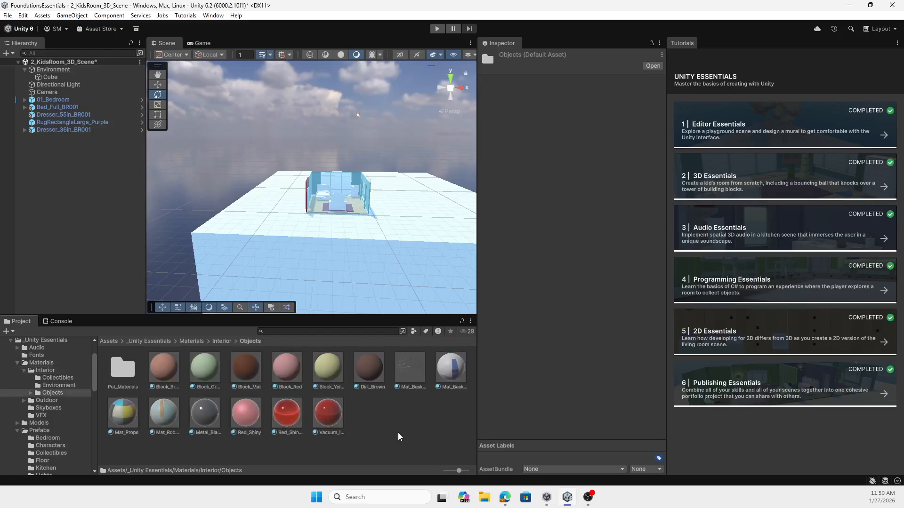
scroll(349, 245, "up", 10)
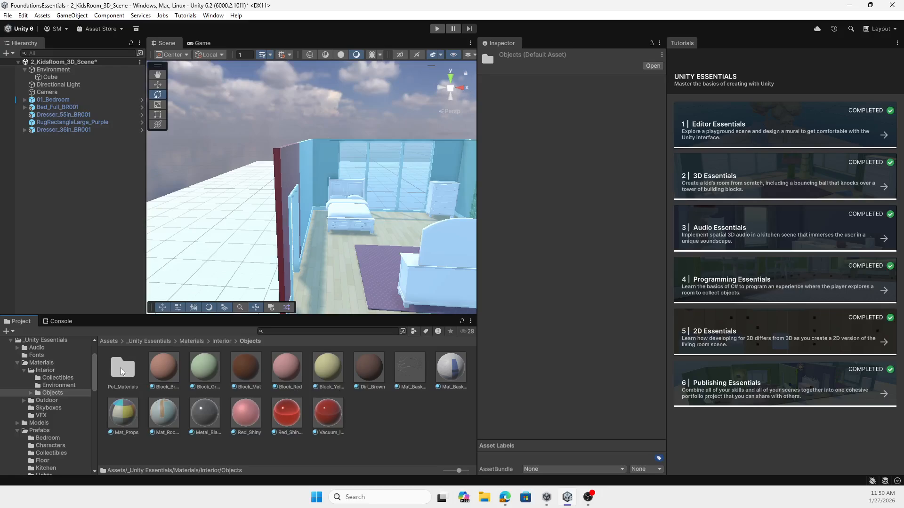
left_click(230, 342)
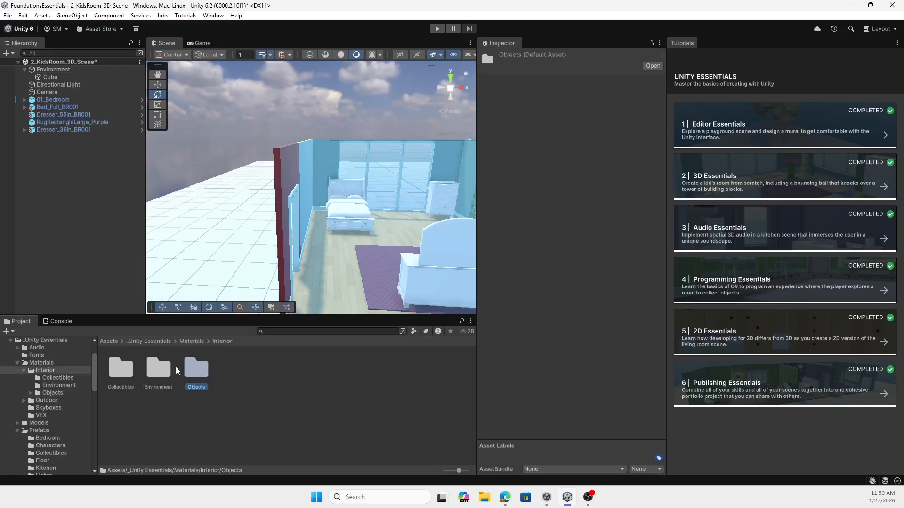
double_click(158, 368)
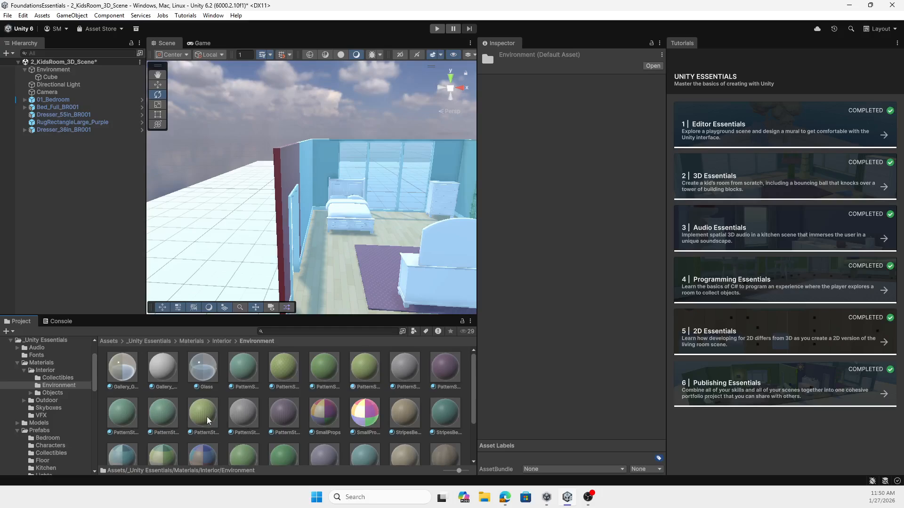
left_click_drag(207, 417, 214, 272)
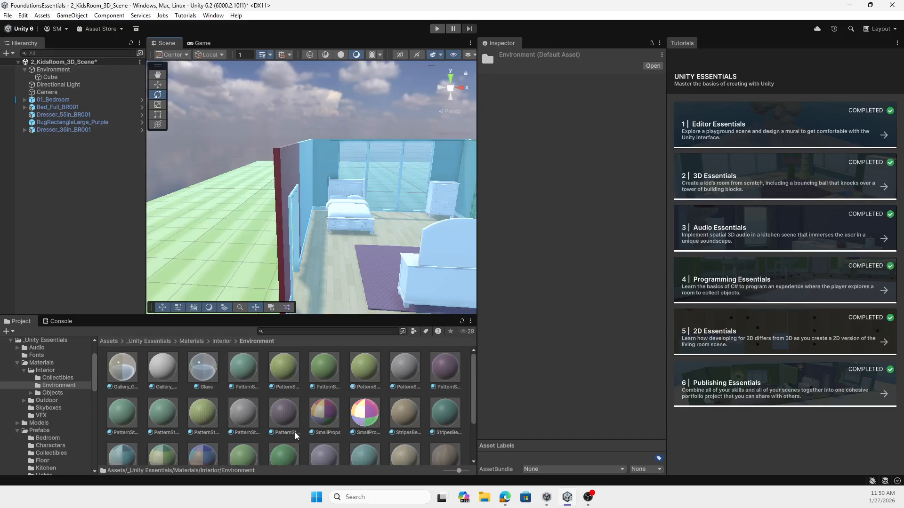
Step: Apply the purple striped pattern material to the bed and the green multicolored TrimSheet material to the floor section in front of it
left_click_drag(288, 421, 334, 215)
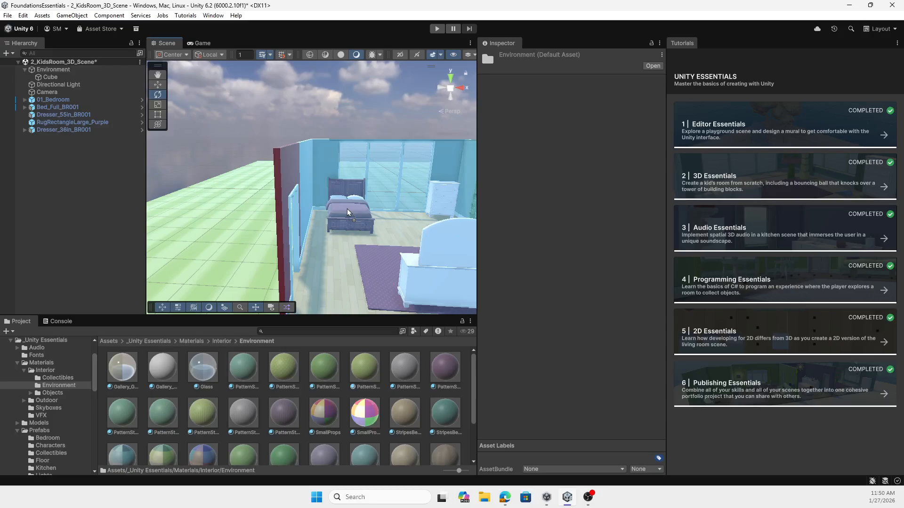
scroll(311, 404, "down", 2)
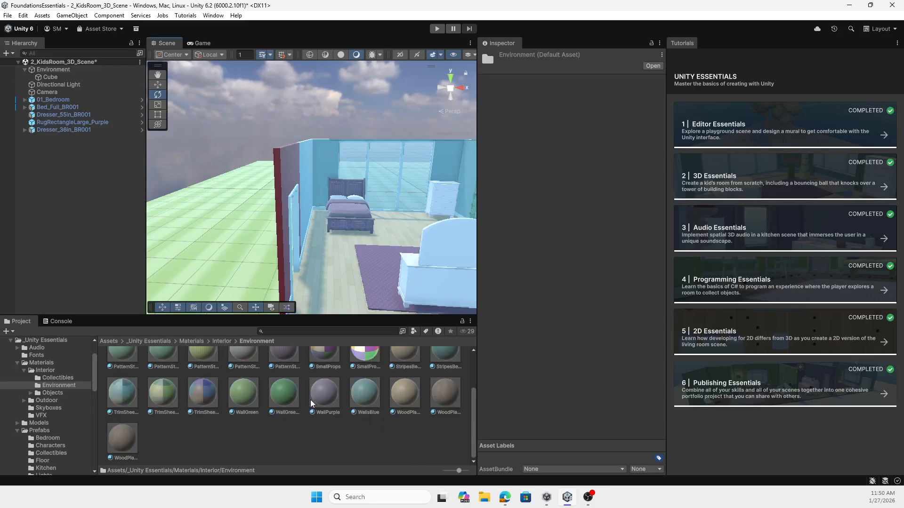
left_click_drag(159, 400, 354, 281)
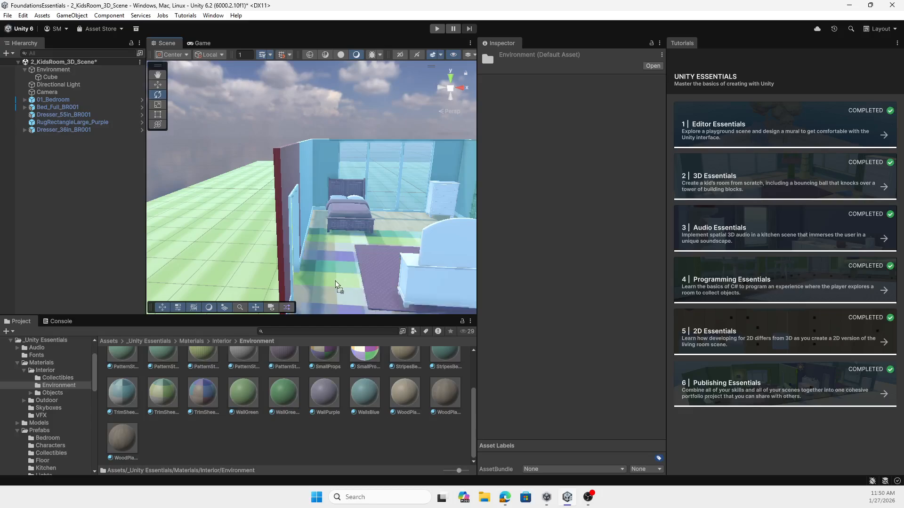
scroll(400, 210, "down", 3)
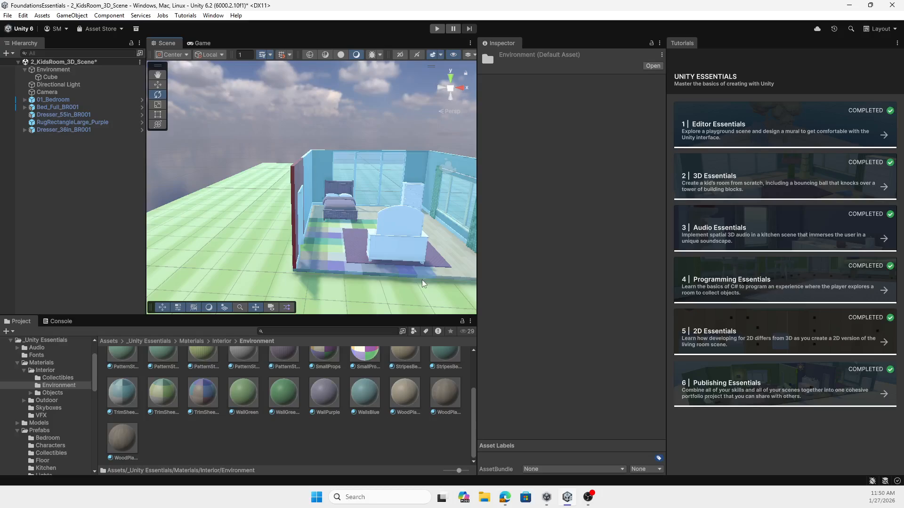
middle_click_drag(382, 230, 309, 253)
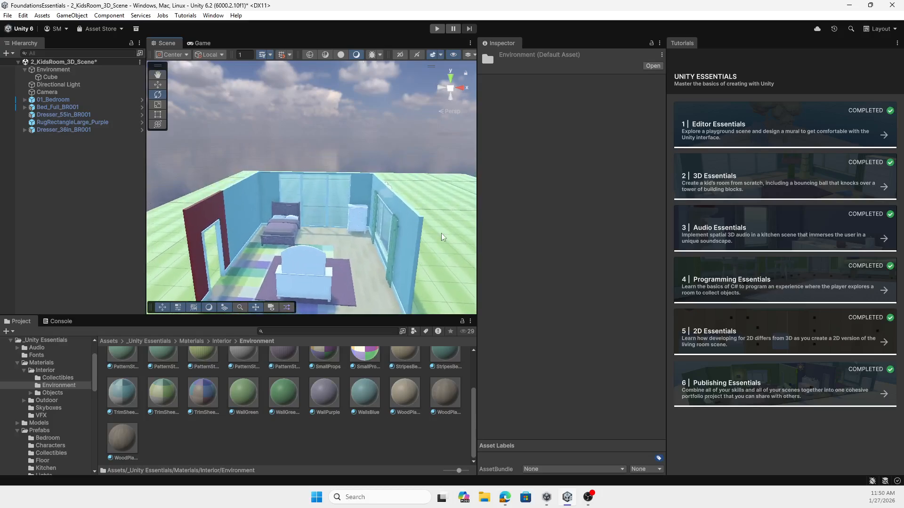
scroll(333, 246, "down", 8)
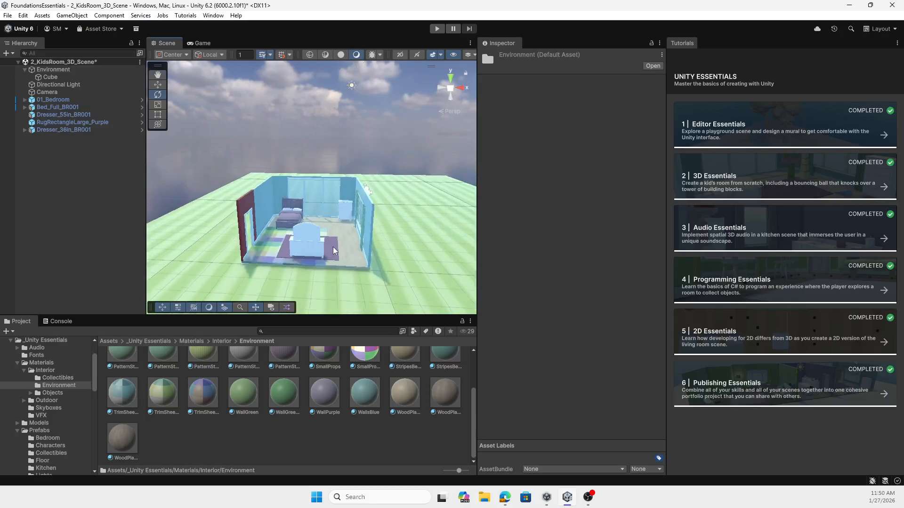
scroll(333, 247, "up", 9)
scroll(332, 247, "down", 6)
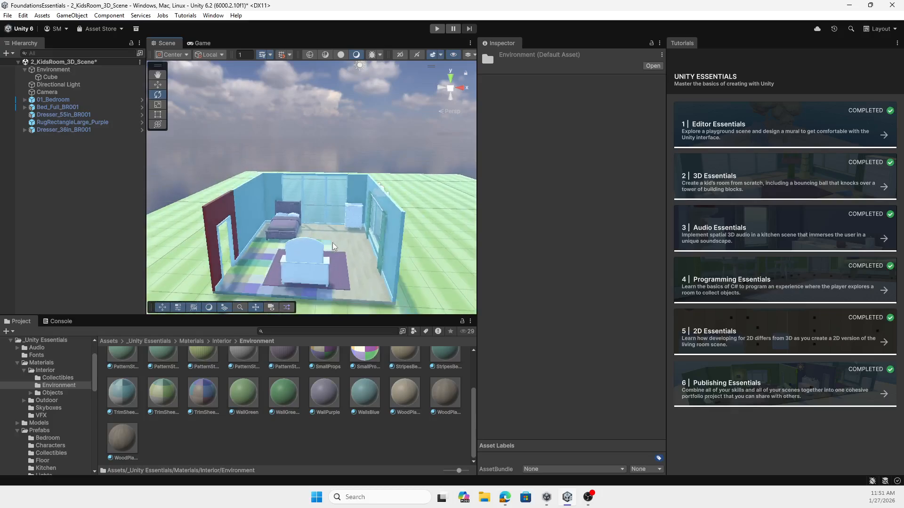
scroll(333, 248, "up", 2)
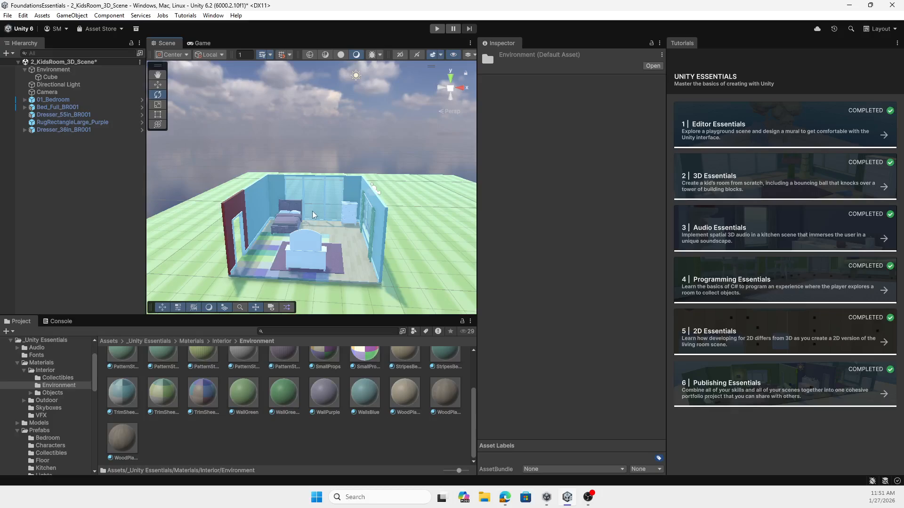
Step: Apply the Glass material from the Interior Environment materials folder to the mirror of the dresser standing on the purple rug
right_click_drag(312, 210, 690, 255)
key("w")
key("s")
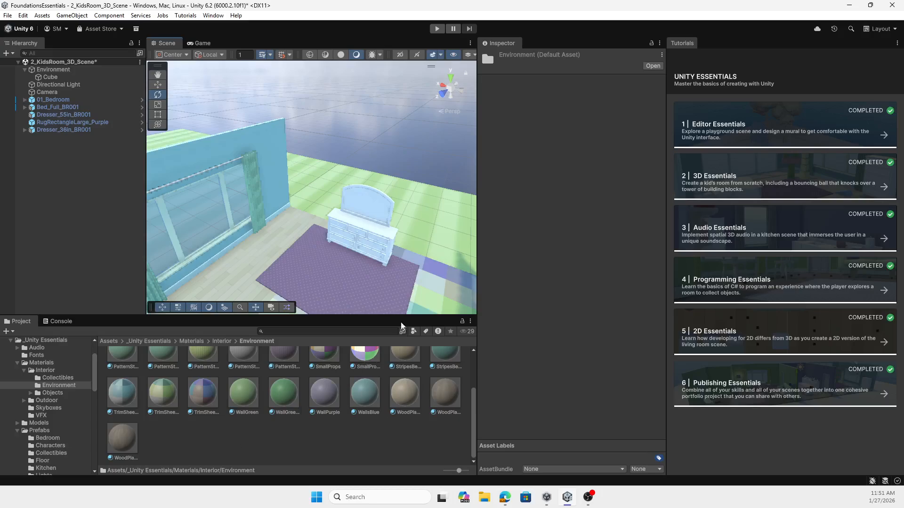
scroll(376, 241, "up", 5)
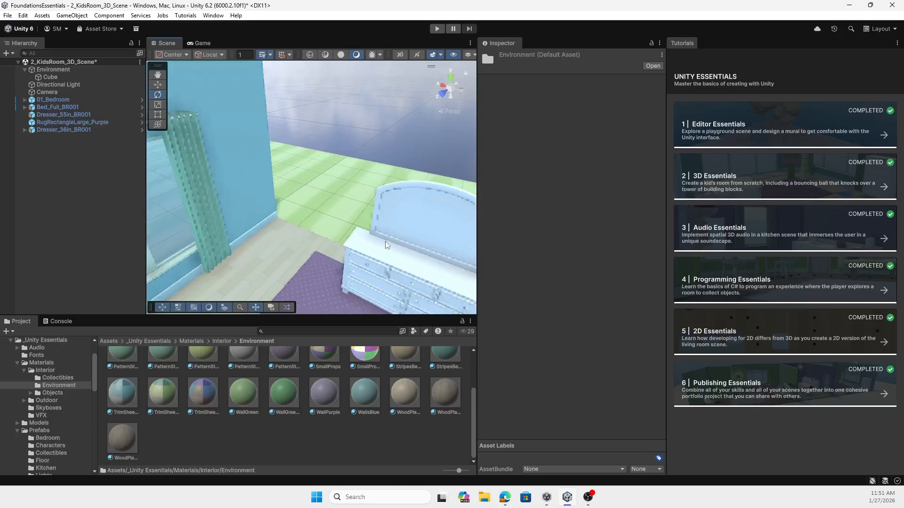
middle_click_drag(377, 241, 355, 217)
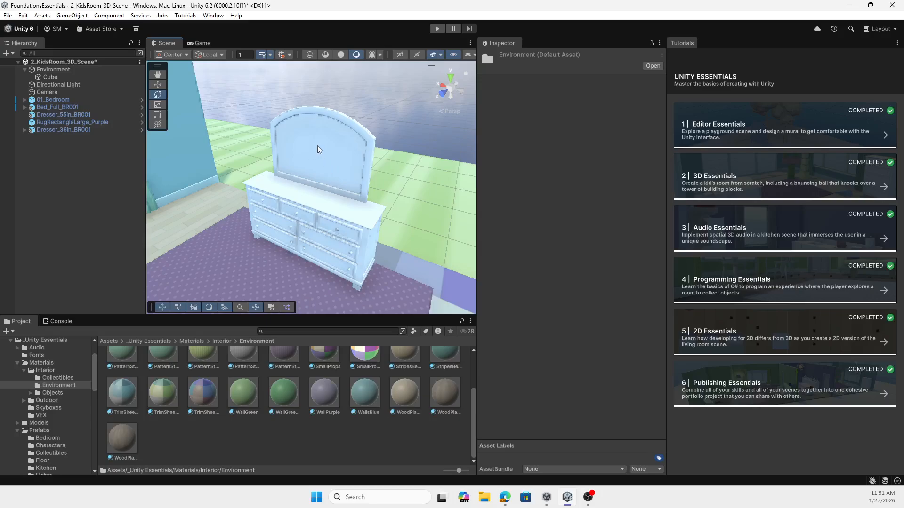
scroll(355, 455, "up", 2)
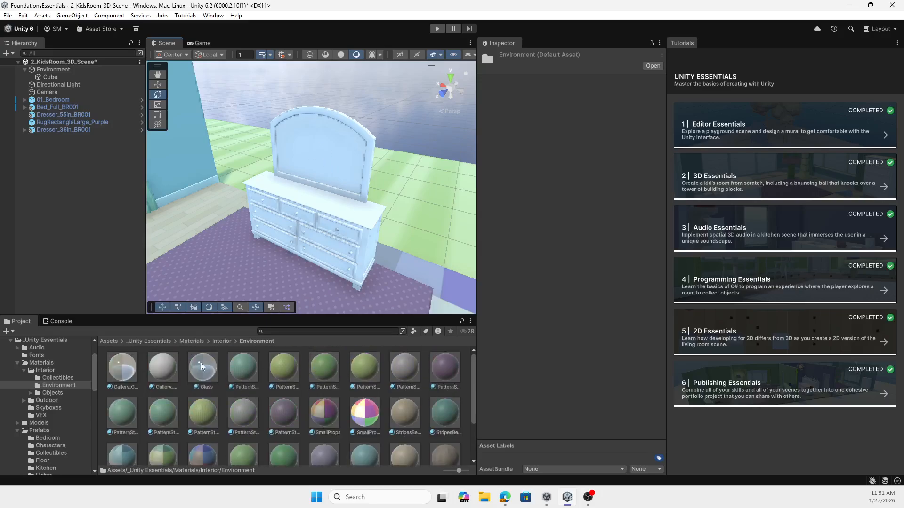
left_click_drag(203, 372, 324, 157)
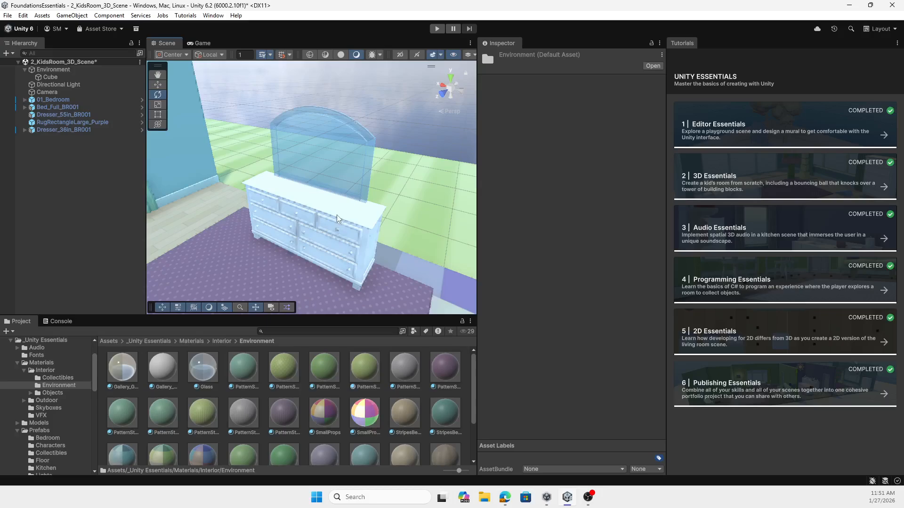
right_click_drag(337, 215, 314, 177)
scroll(389, 188, "down", 6)
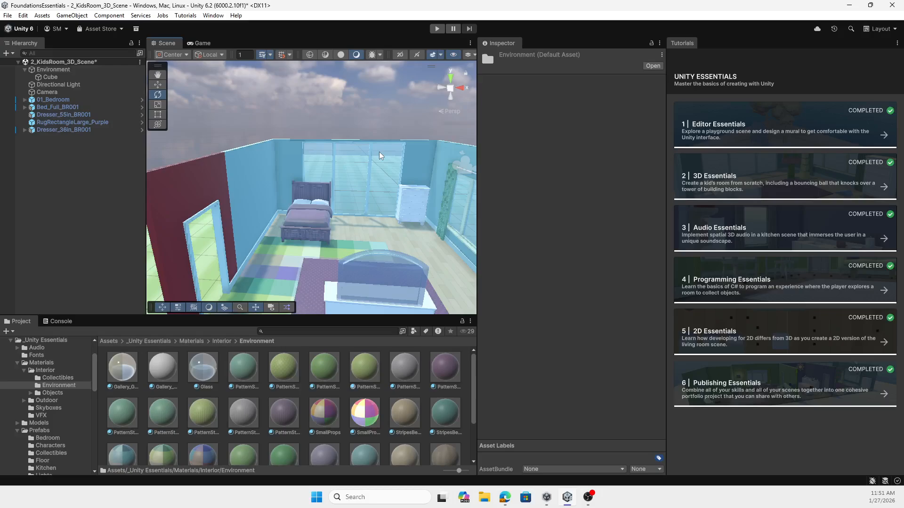
scroll(318, 200, "down", 8)
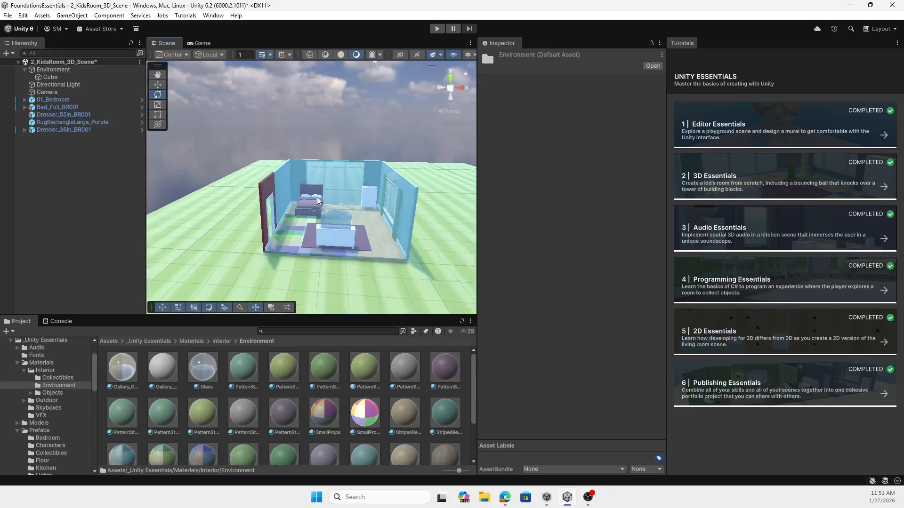
right_click_drag(395, 207, 404, 169)
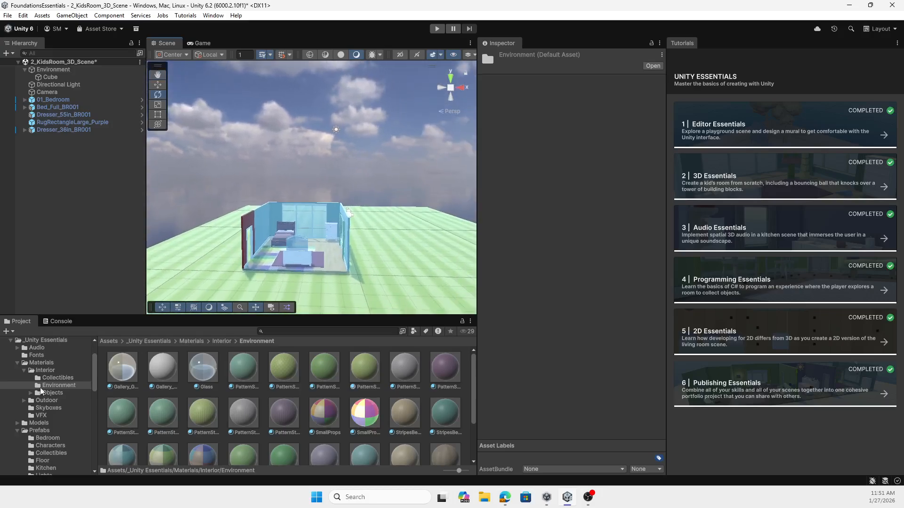